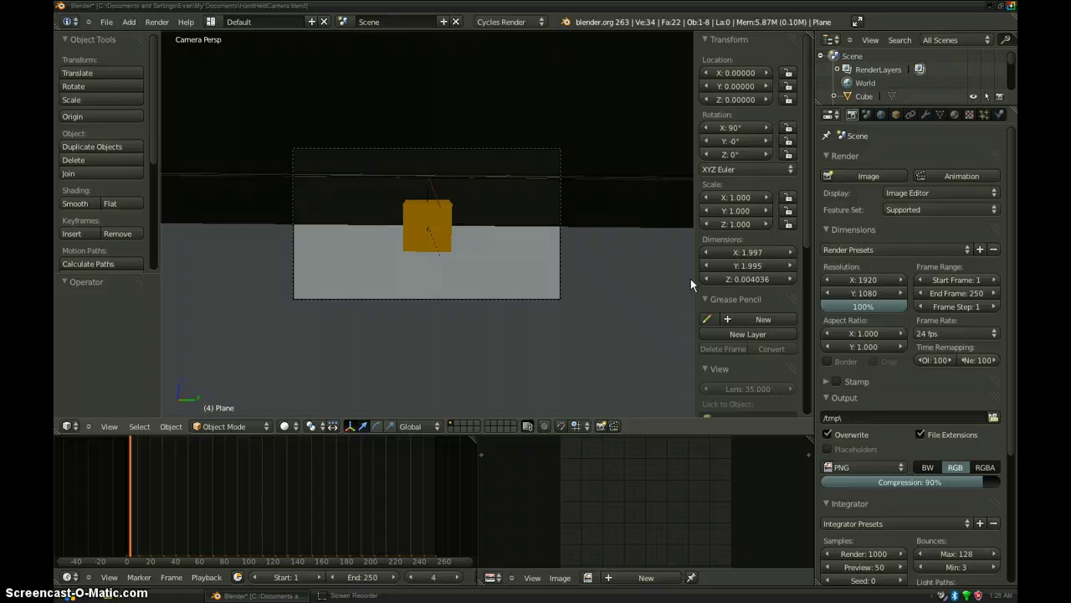
# - Play the handheld camera animation through the camera view and stop playback
pyautogui.hotkey('alt', 'a')
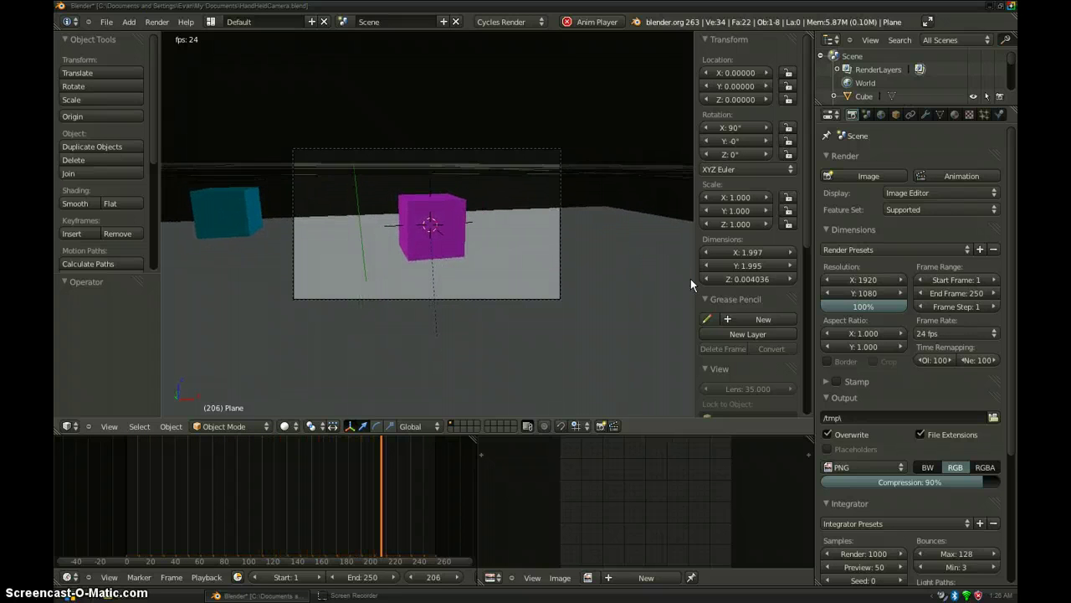
pyautogui.press('Escape')
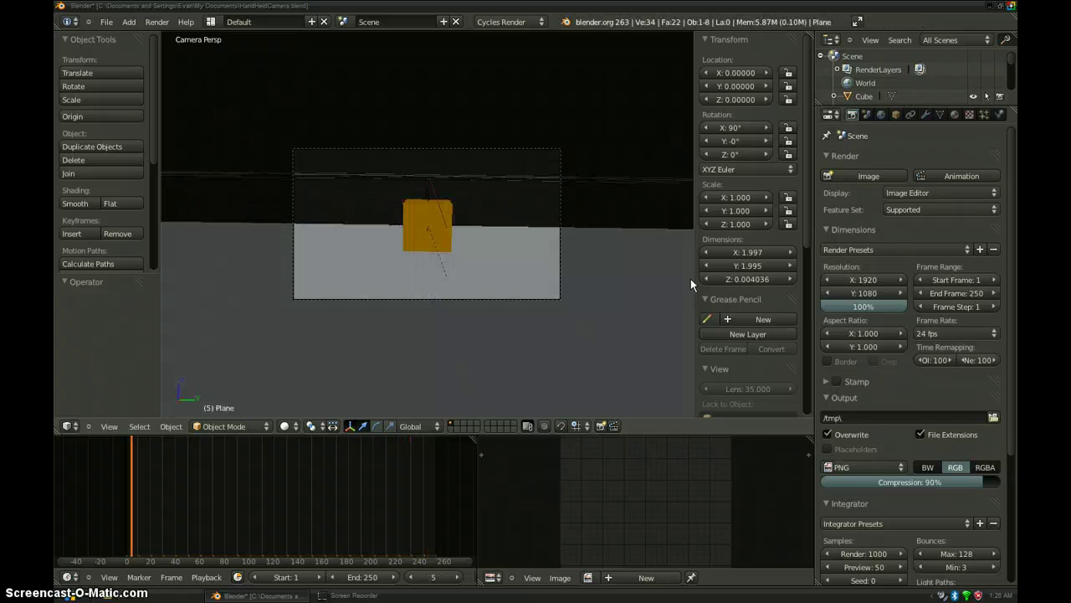
# - Start a new file with the default startup scene
pyautogui.click(108, 30)
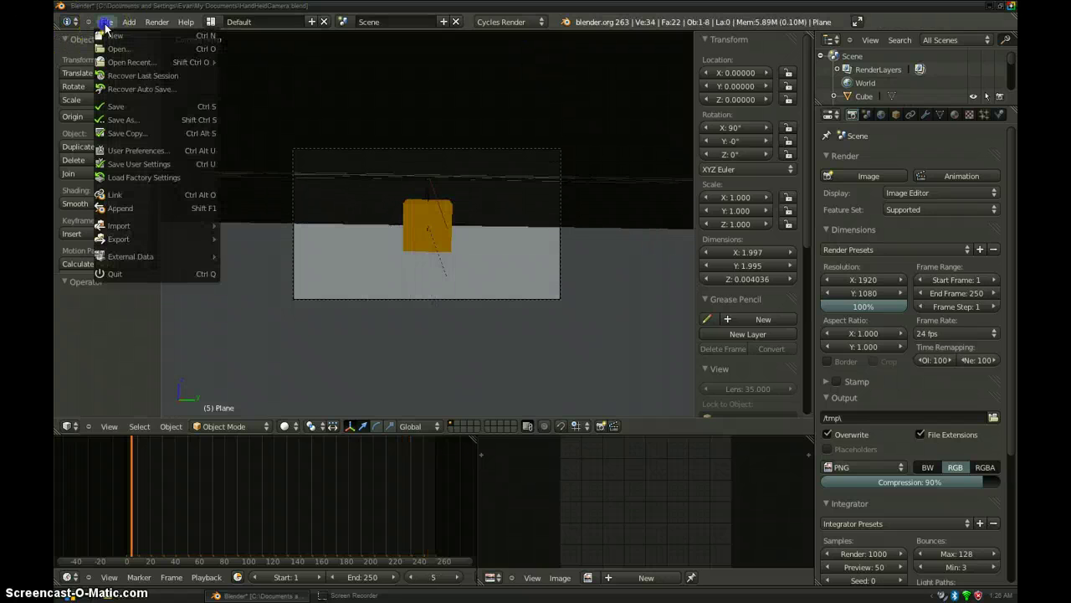
pyautogui.click(114, 35)
pyautogui.click(98, 48)
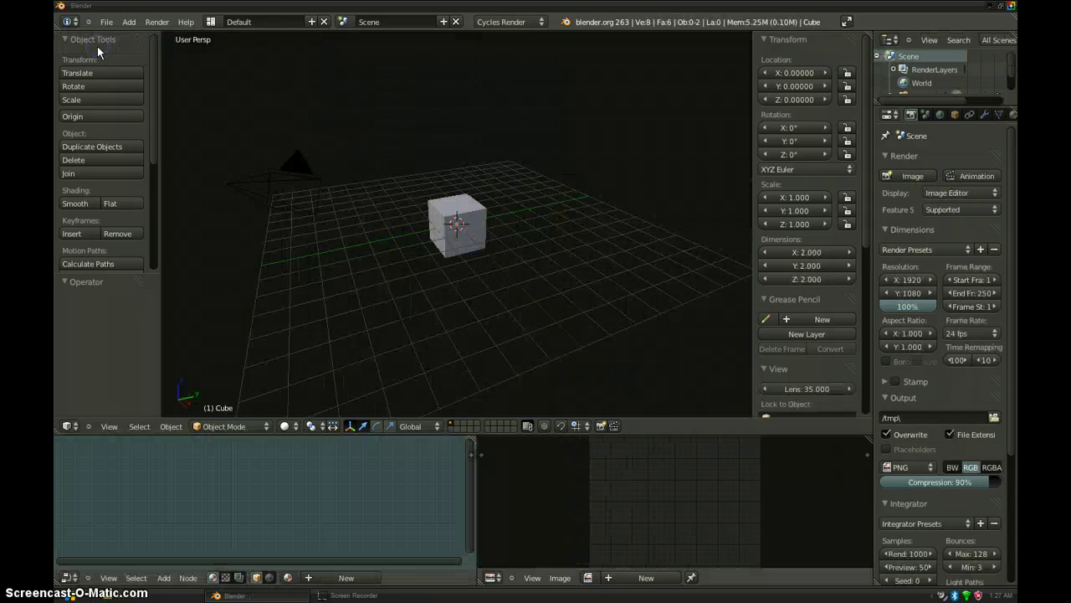
# - Delete the default cube and camera from the scene
pyautogui.rightClick(454, 210)
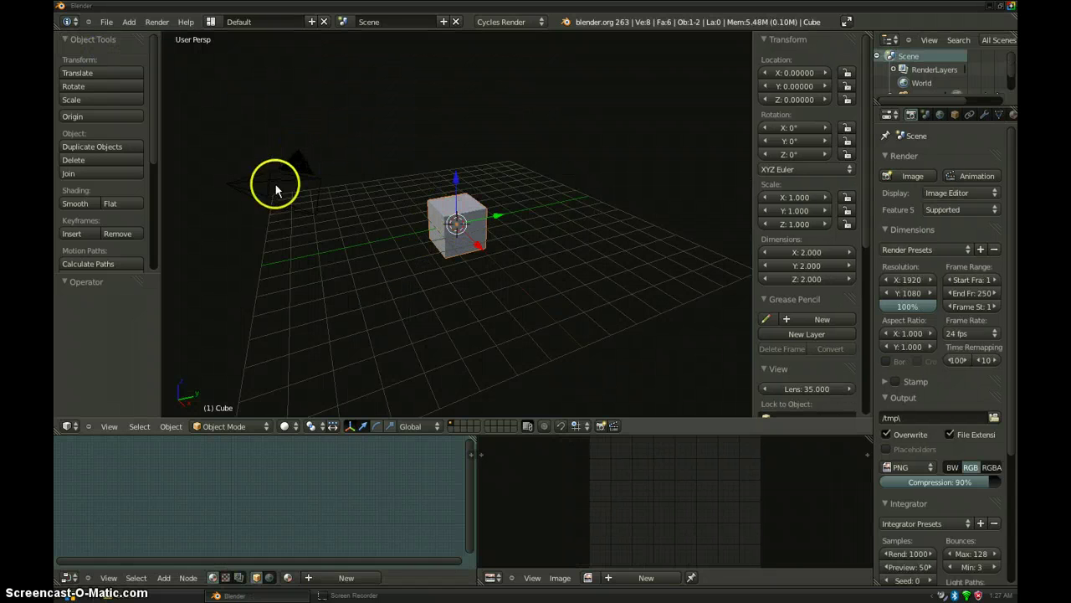
pyautogui.rightClick(295, 170)
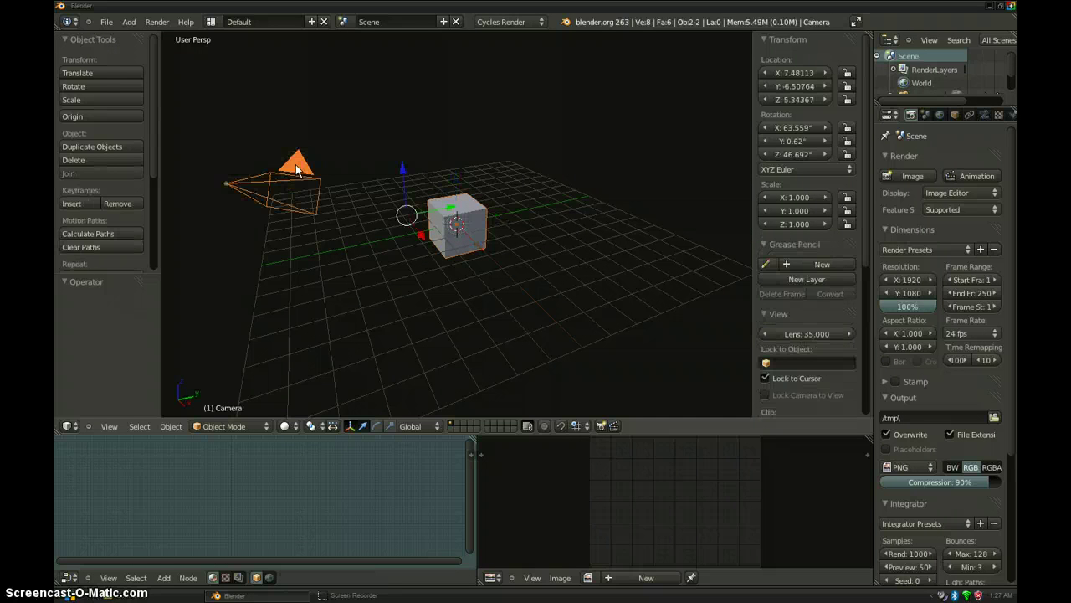
pyautogui.press('x')
pyautogui.click(532, 219)
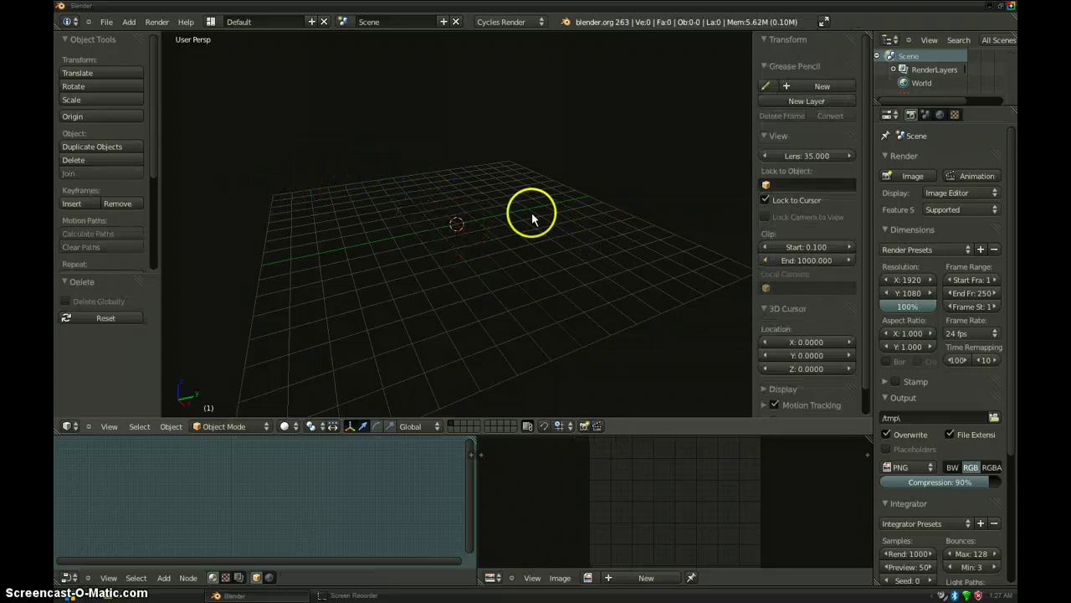
# - Add a plane at the origin and an empty moved along the Y axis to about -4.42
pyautogui.hotkey('shift', 'a')
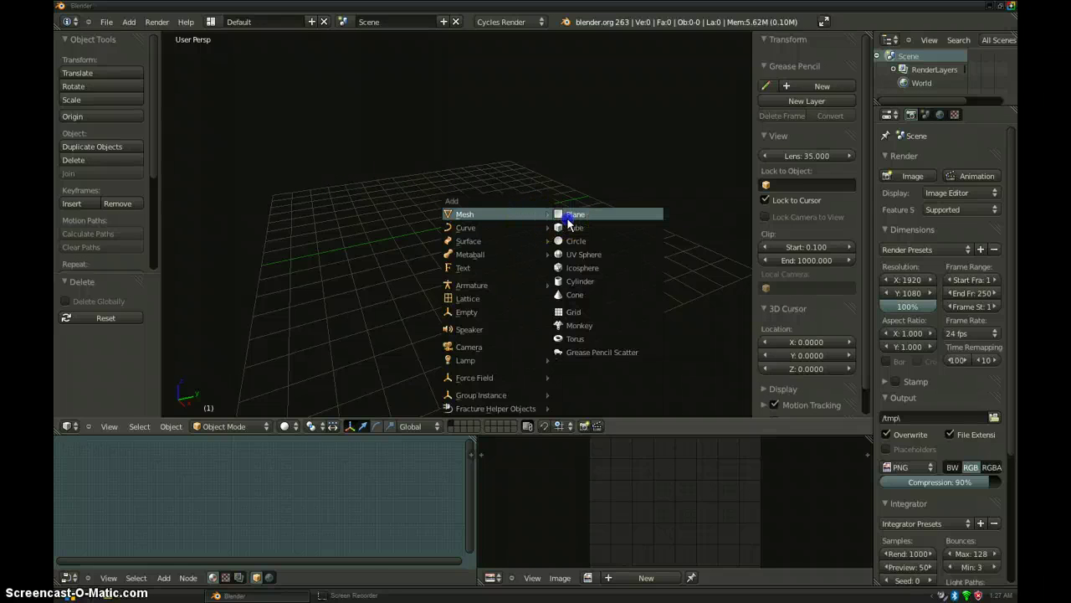
pyautogui.click(562, 217)
pyautogui.hotkey('shift', 'a')
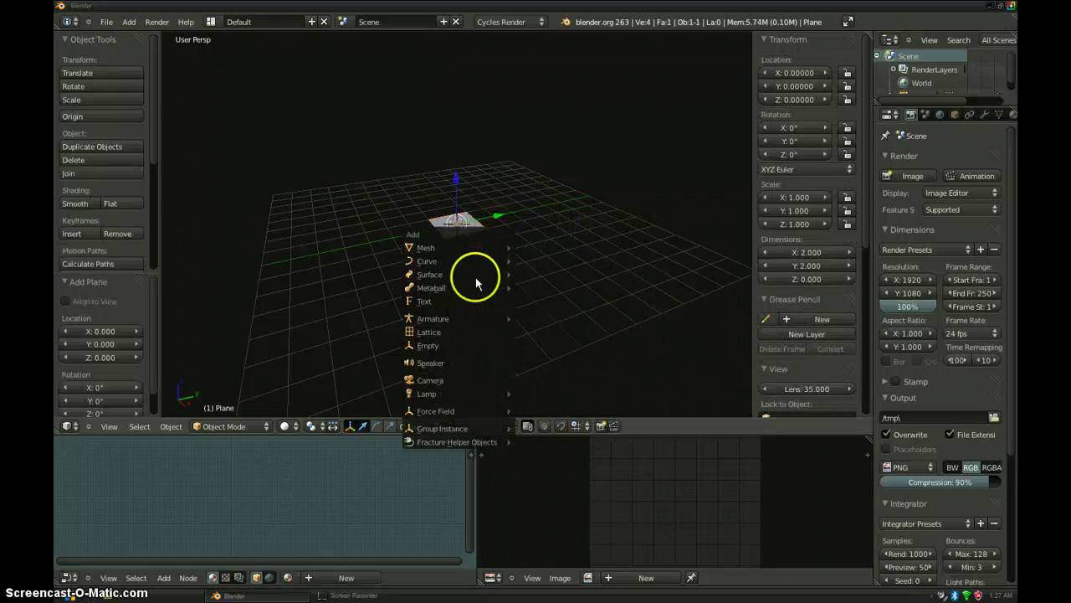
pyautogui.click(448, 343)
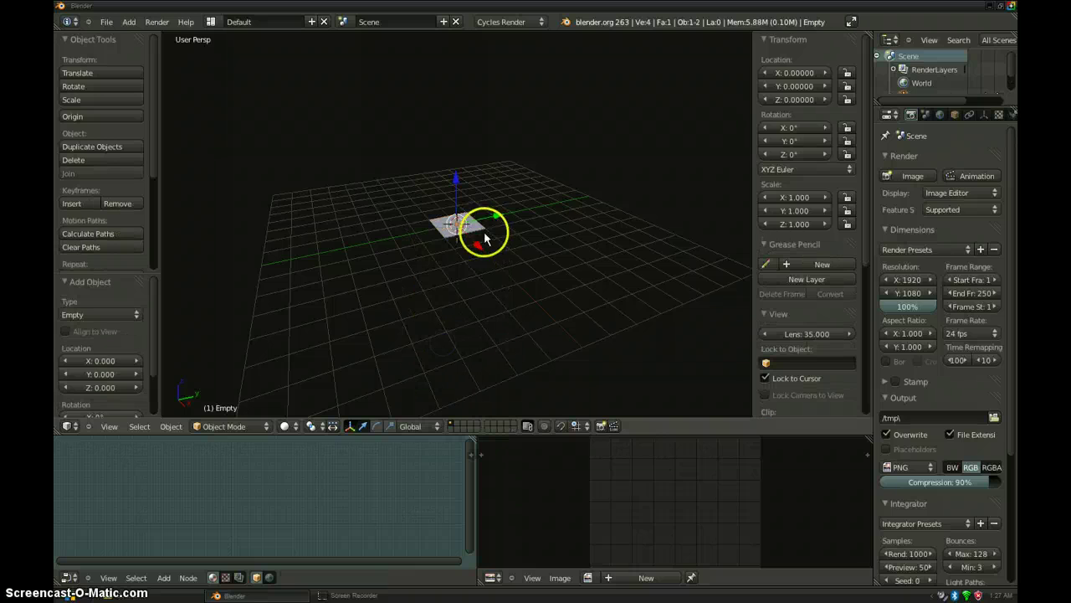
pyautogui.scroll(2, 482, 241)
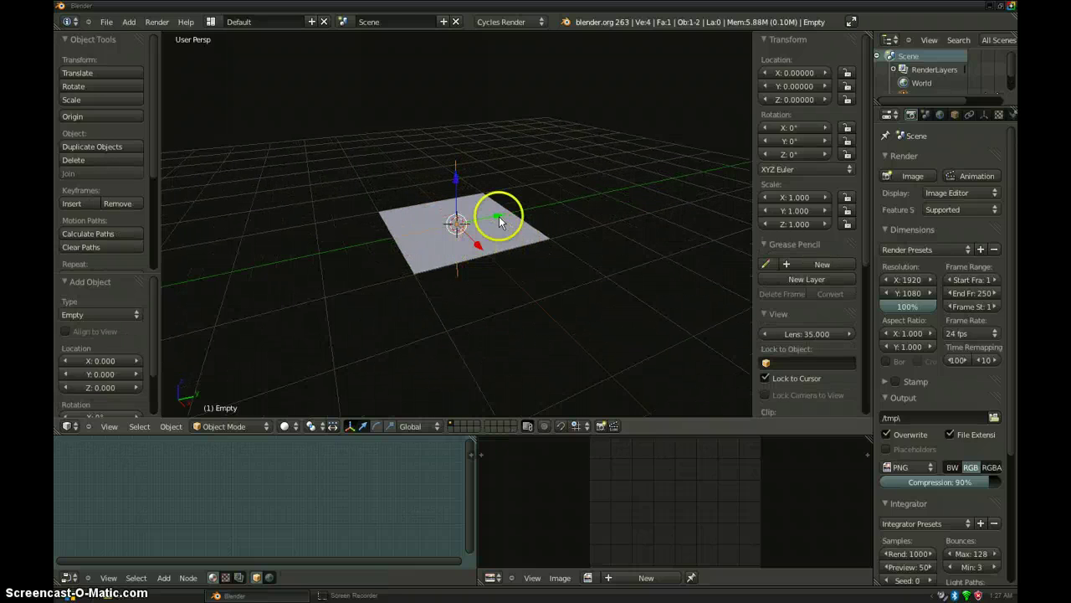
pyautogui.moveTo(498, 216); pyautogui.dragTo(234, 272)
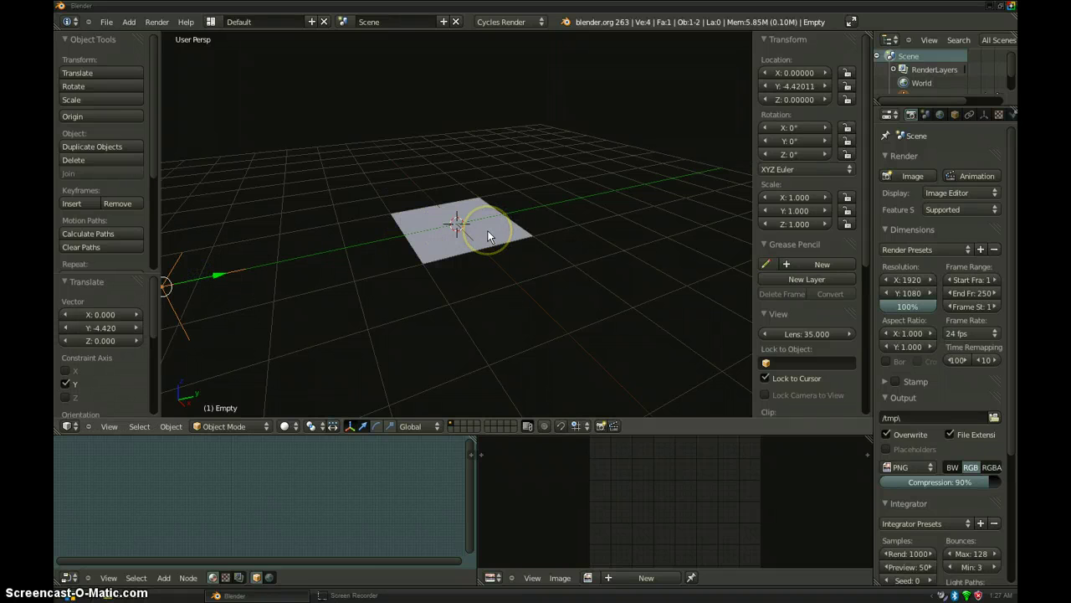
# - Rotate the plane 90° about the global X axis so it stands upright
pyautogui.rightClick(488, 231)
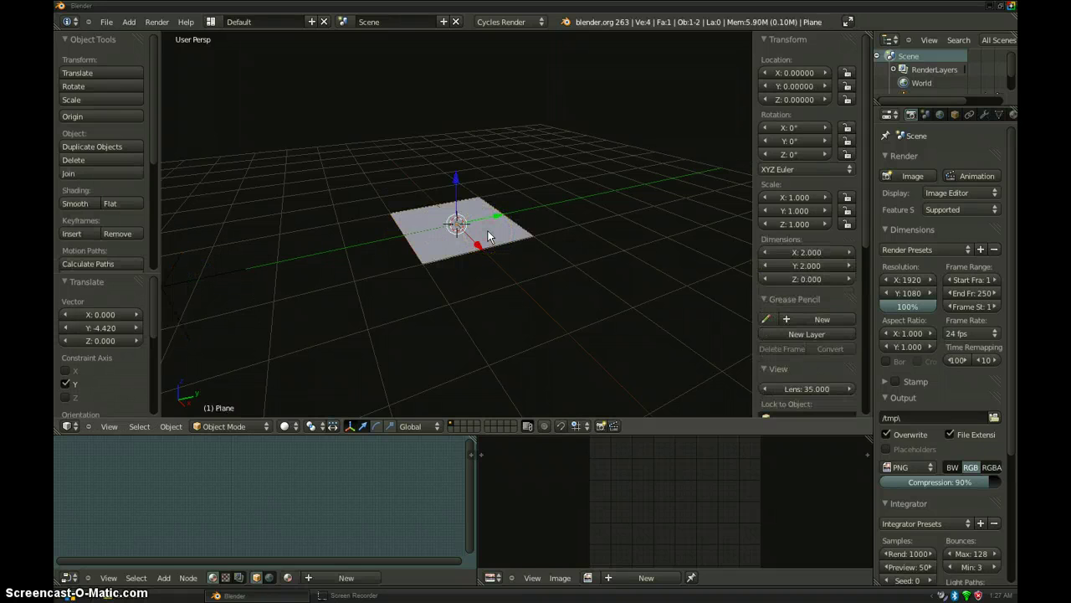
pyautogui.press('r')
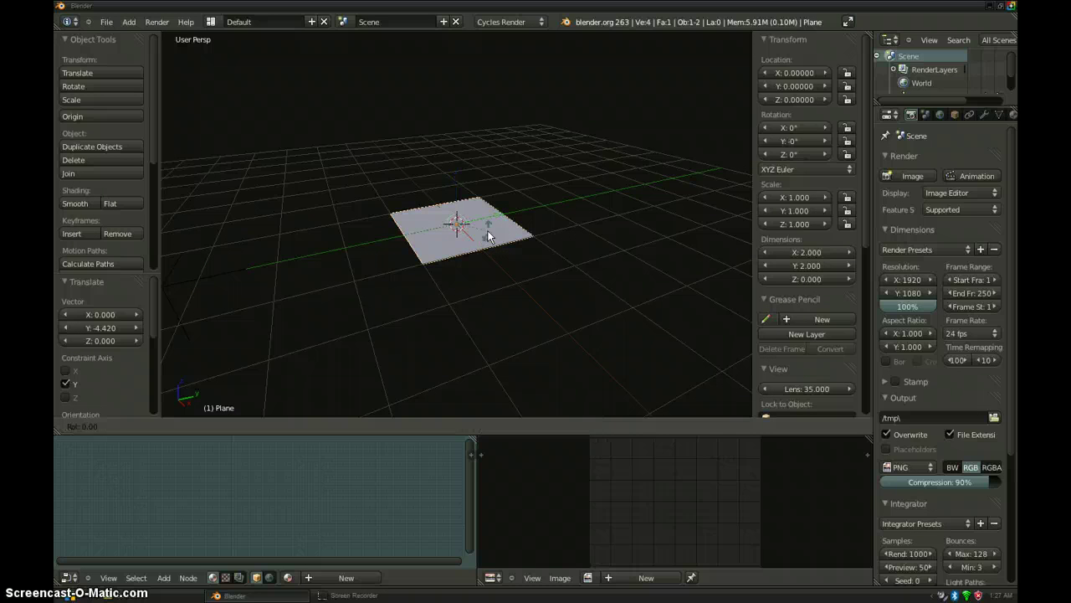
pyautogui.write('x90')
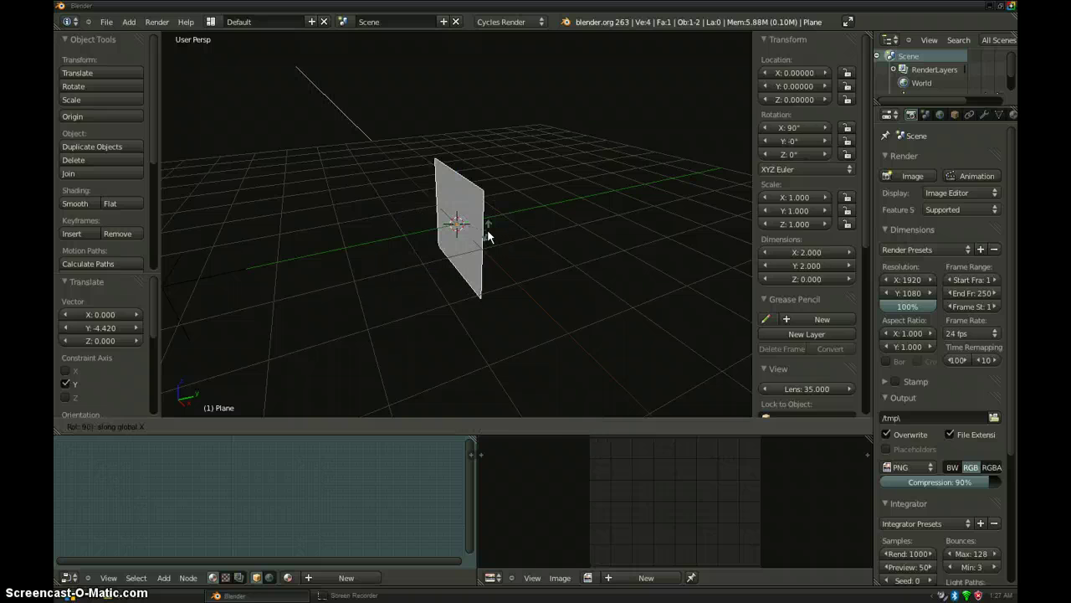
pyautogui.press('Return')
# - In Edit Mode, merge the plane's two upper vertices at their center to form a triangle
pyautogui.moveTo(489, 237); pyautogui.dragTo(477, 235, button='middle')
pyautogui.press('Tab')
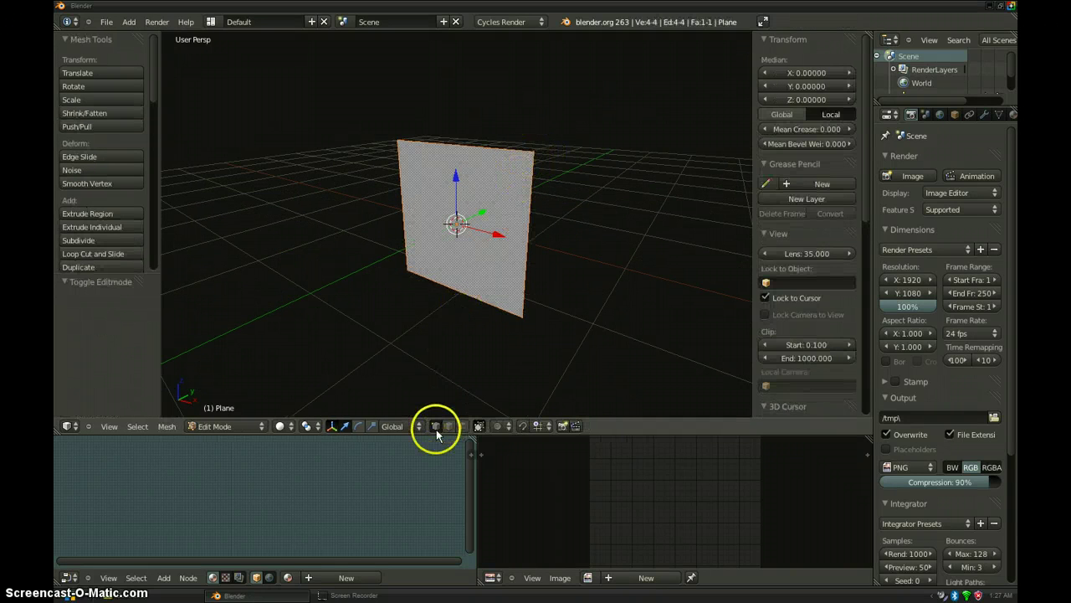
pyautogui.rightClick(534, 151)
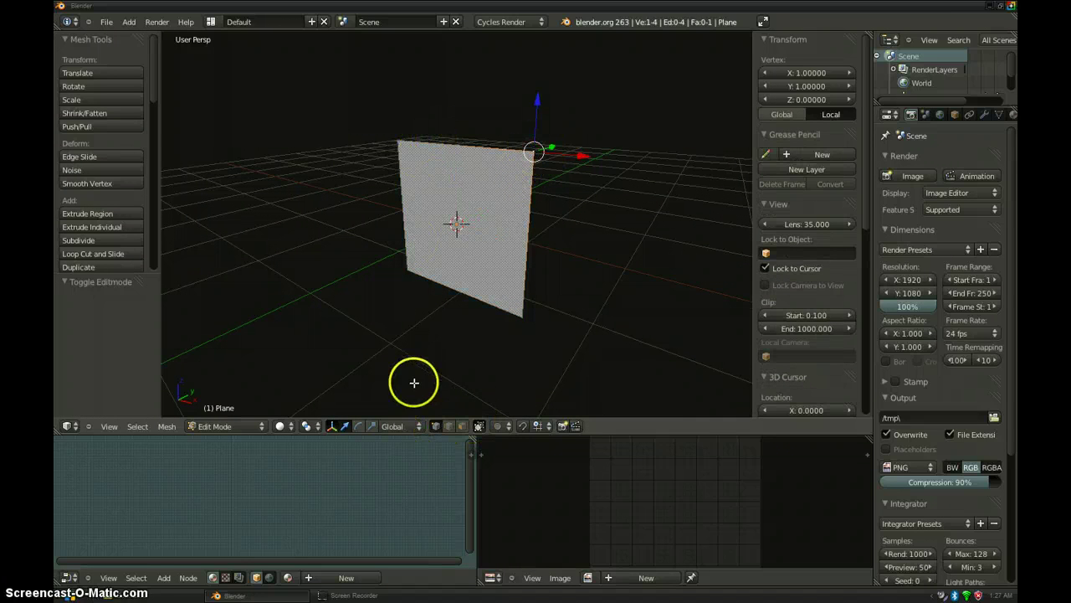
pyautogui.keyDown('shift'); pyautogui.rightClick(397, 140); pyautogui.keyUp('shift')
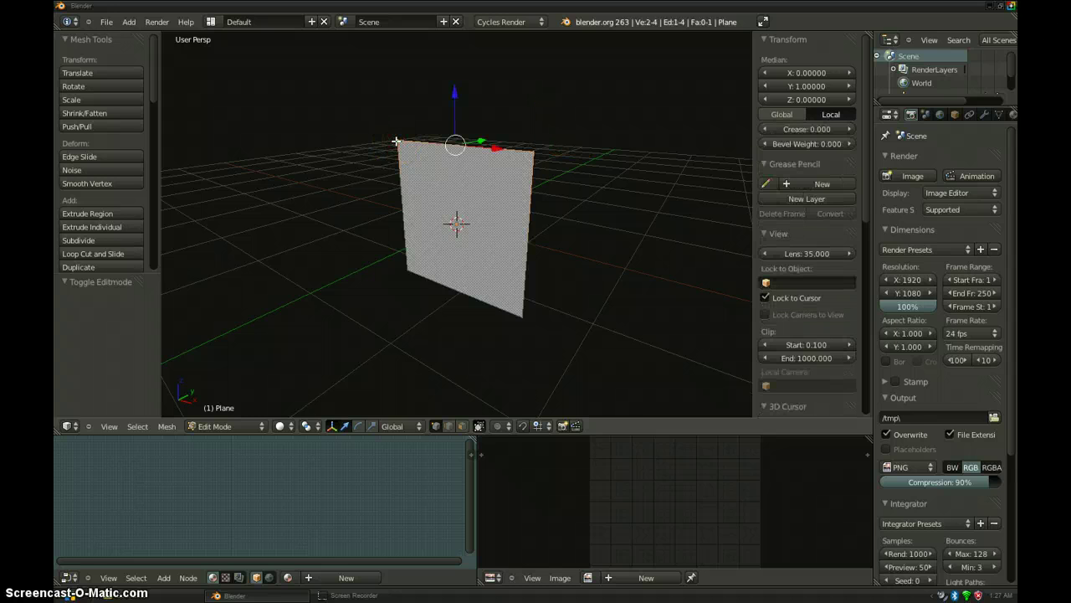
pyautogui.hotkey('alt', 'm')
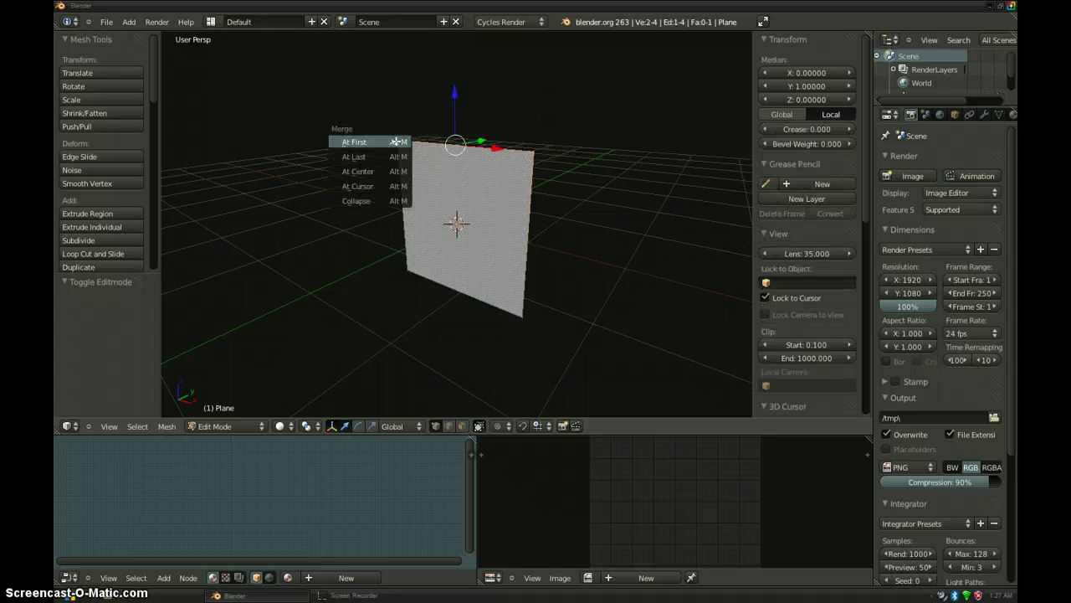
pyautogui.click(356, 172)
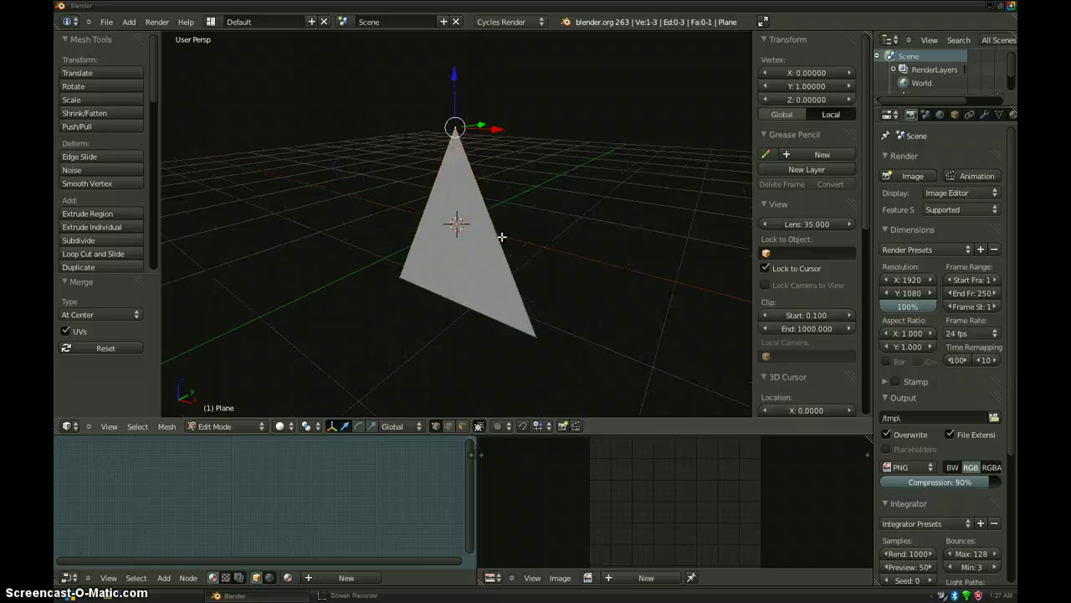
# - Subdivide the whole triangle once into four smaller triangles
pyautogui.press('a')
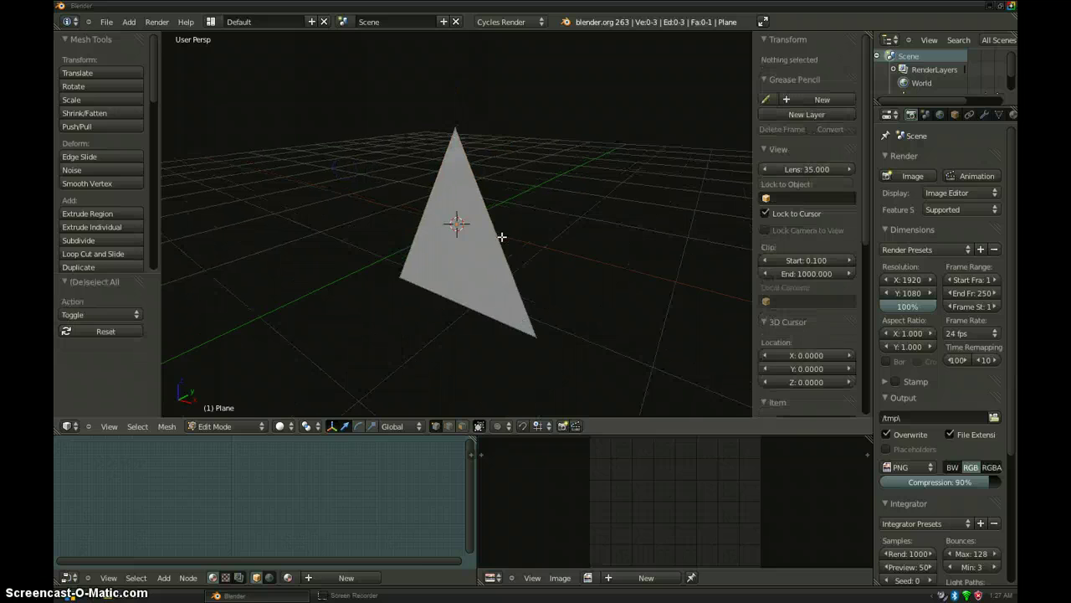
pyautogui.press('a')
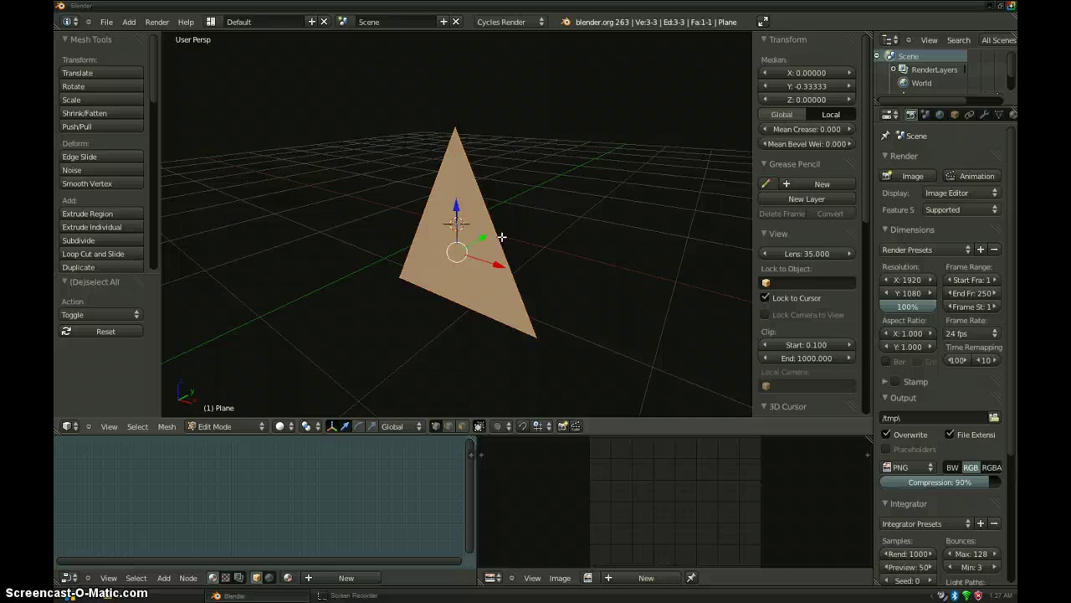
pyautogui.press('w')
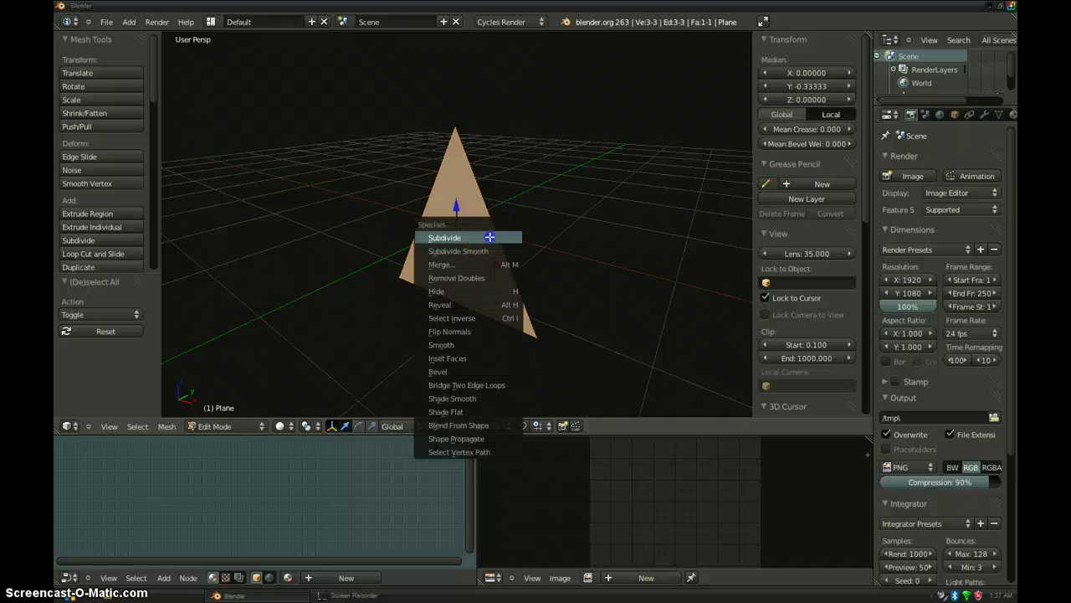
pyautogui.click(489, 236)
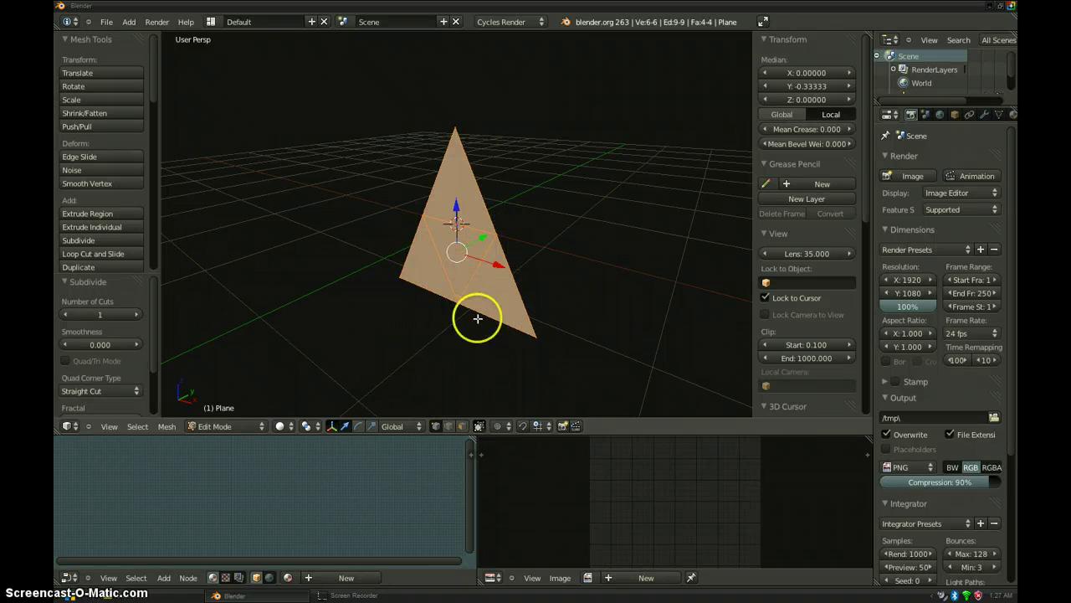
# - Delete only the face of the middle triangle, keeping its edges, and return to Object Mode
pyautogui.click(463, 426)
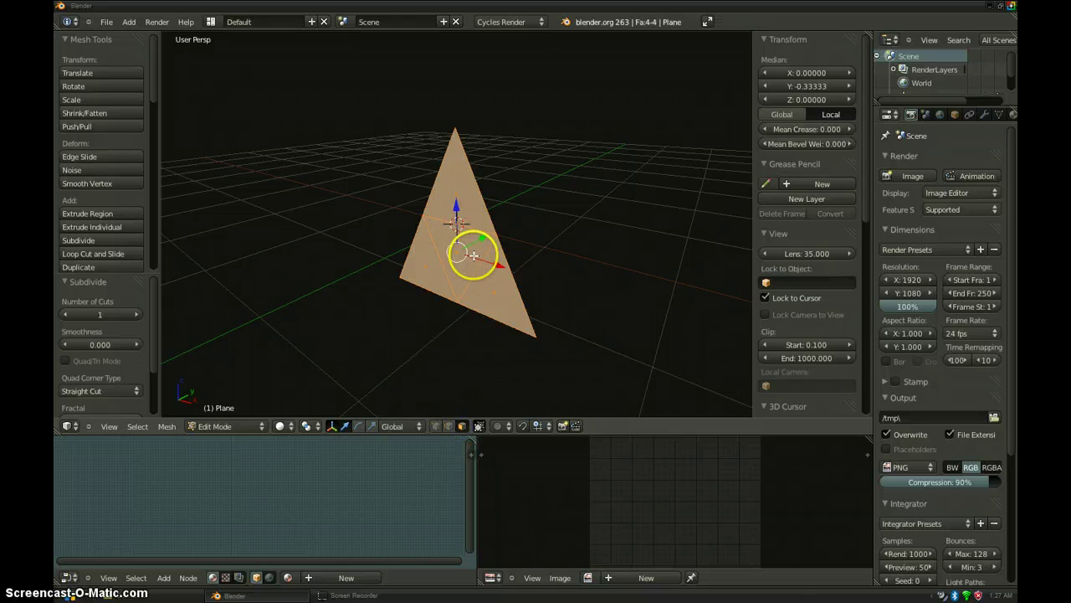
pyautogui.rightClick(475, 253)
pyautogui.scroll(1, 478, 252)
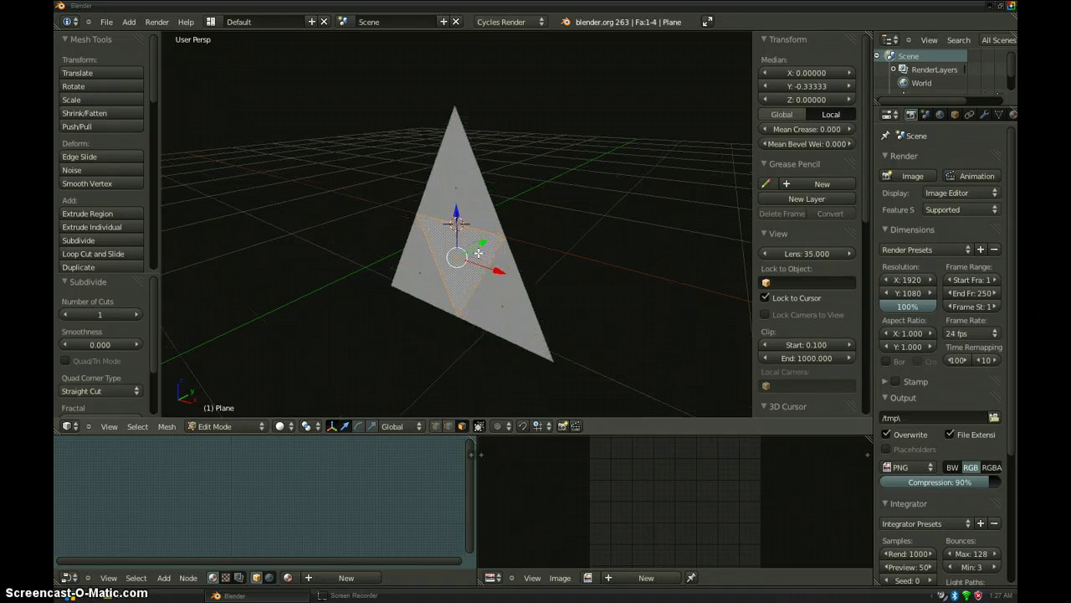
pyautogui.press('x')
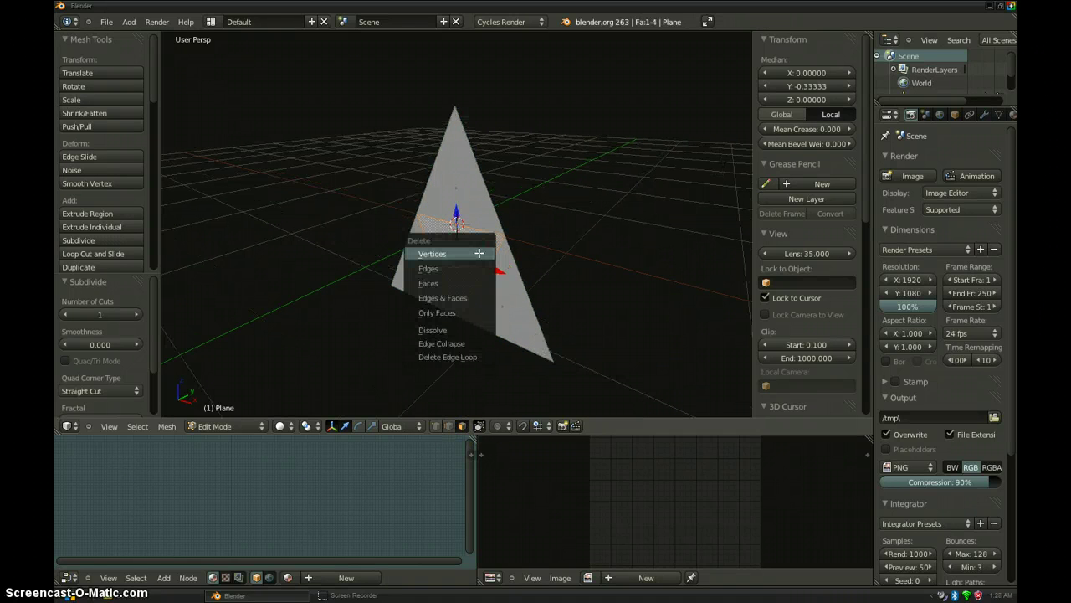
pyautogui.click(442, 312)
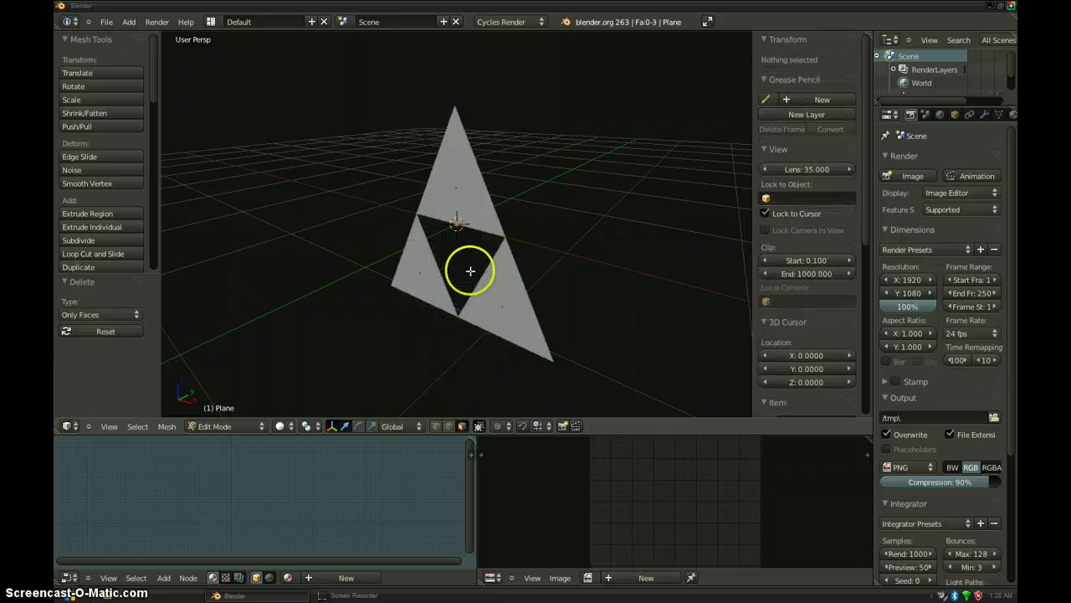
pyautogui.scroll(-3, 470, 270)
pyautogui.press('Tab')
pyautogui.scroll(-2, 471, 270)
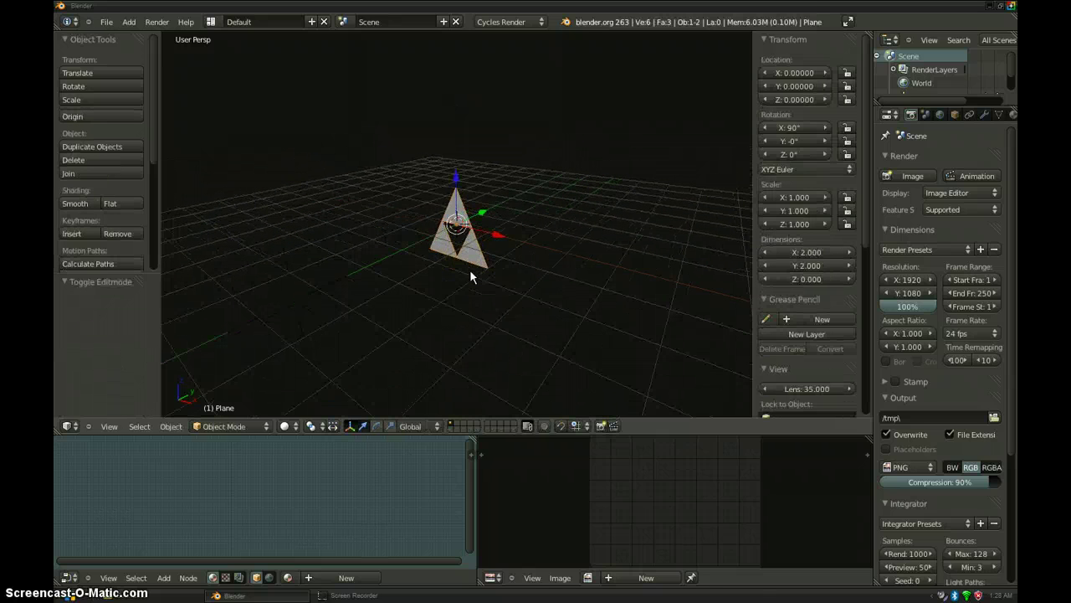
# - Add a Track To constraint to the triangular plane with the Empty as its target
pyautogui.click(456, 211)
pyautogui.scroll(1, 457, 211)
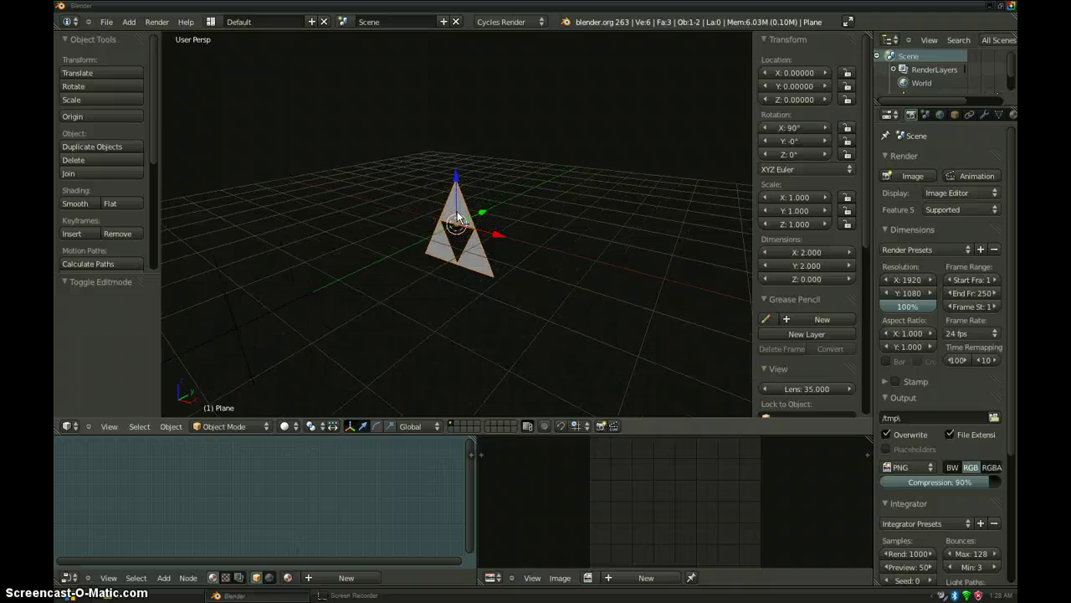
pyautogui.click(968, 116)
pyautogui.click(940, 160)
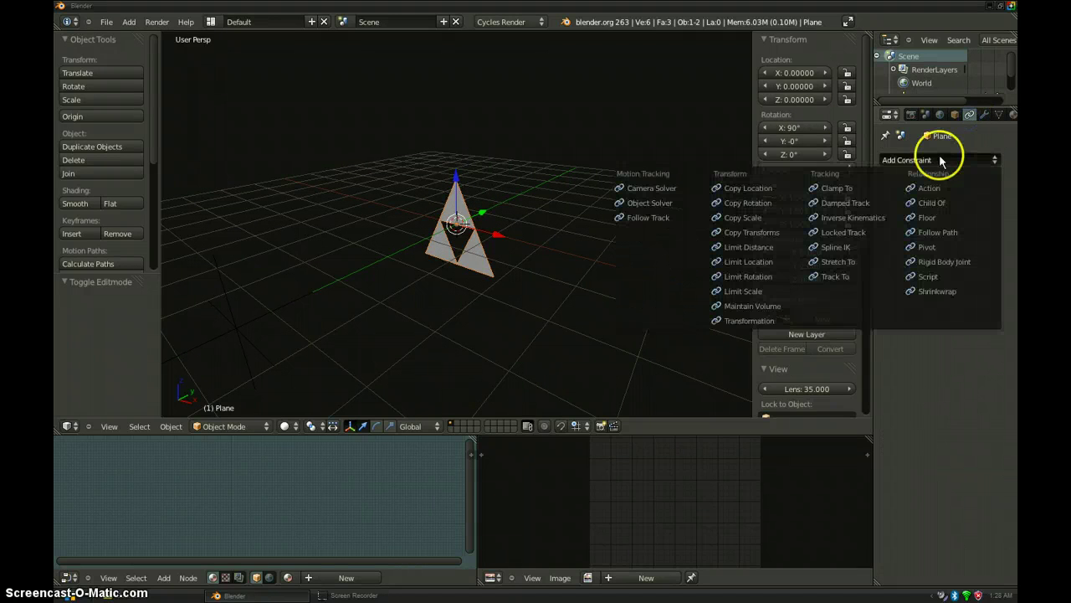
pyautogui.click(841, 276)
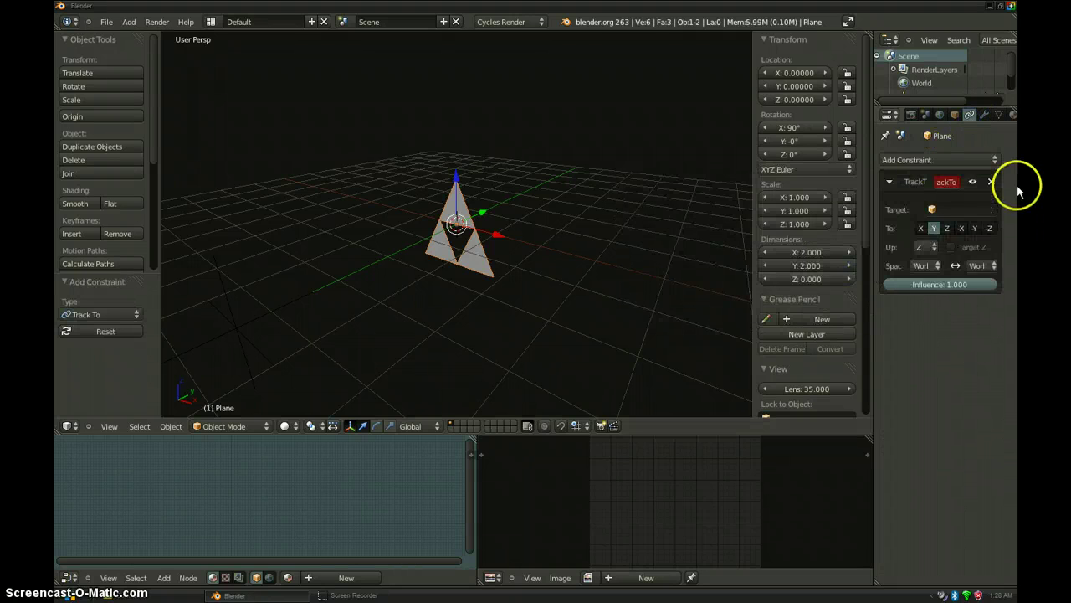
pyautogui.click(965, 209)
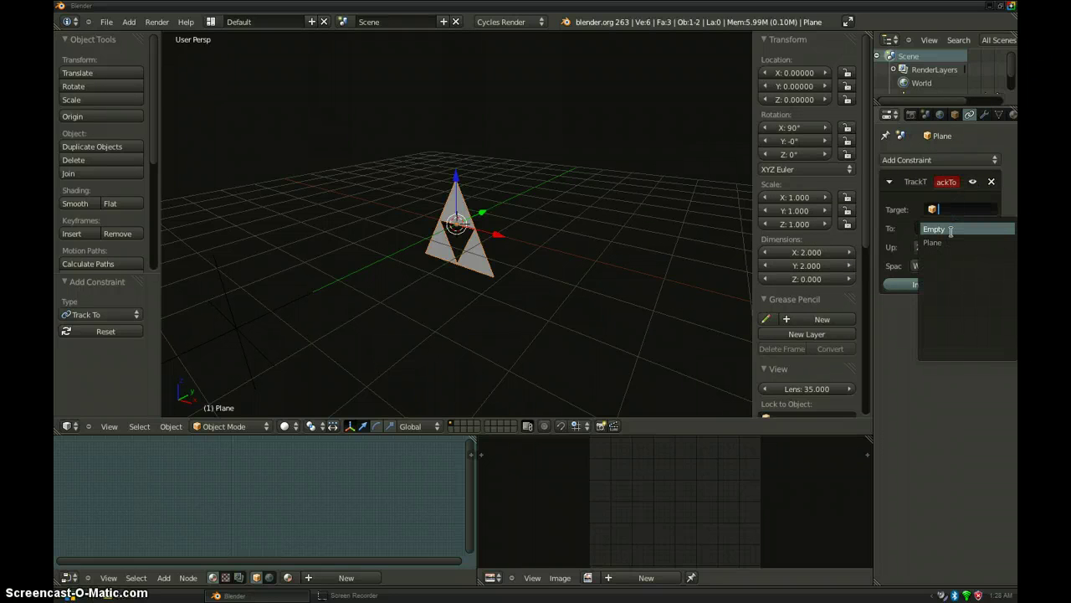
pyautogui.click(950, 229)
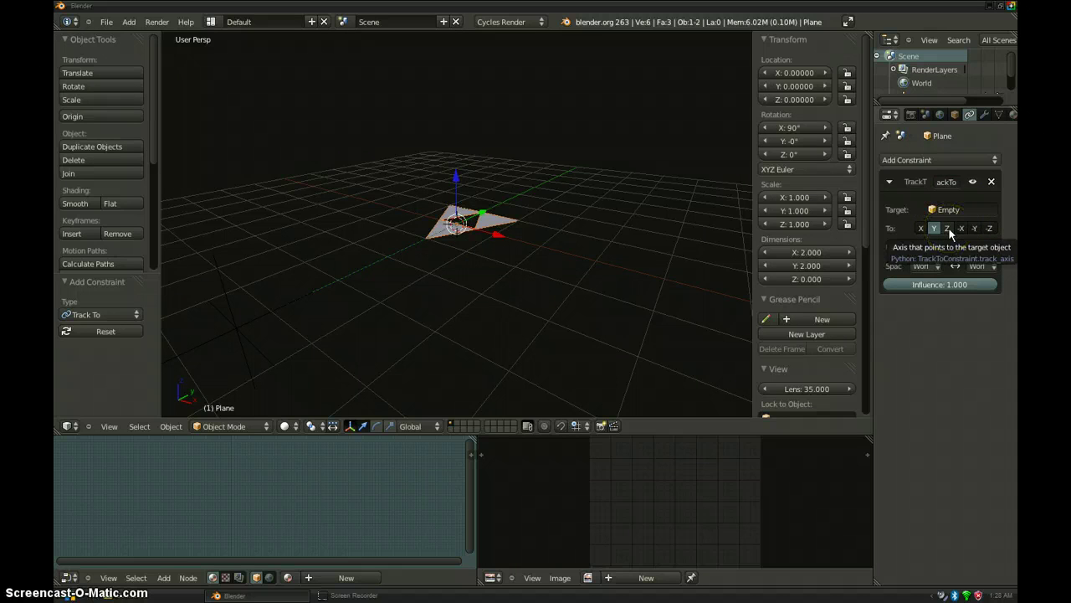
# - Set the plane's Track To constraint to point its Z axis at the target, with Y as the up axis
pyautogui.click(948, 227)
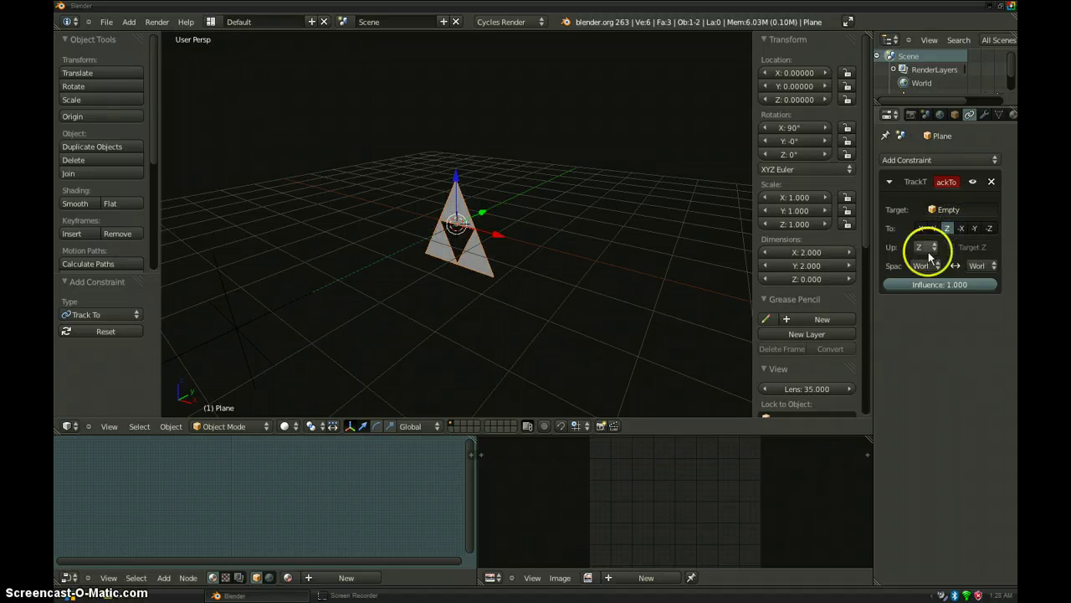
pyautogui.click(935, 248)
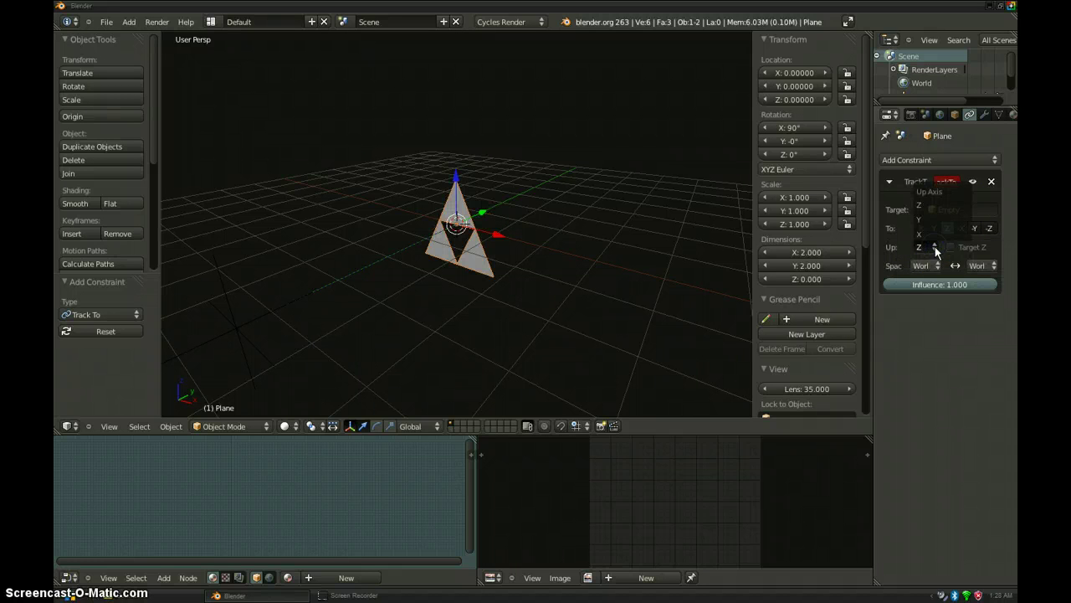
pyautogui.click(921, 221)
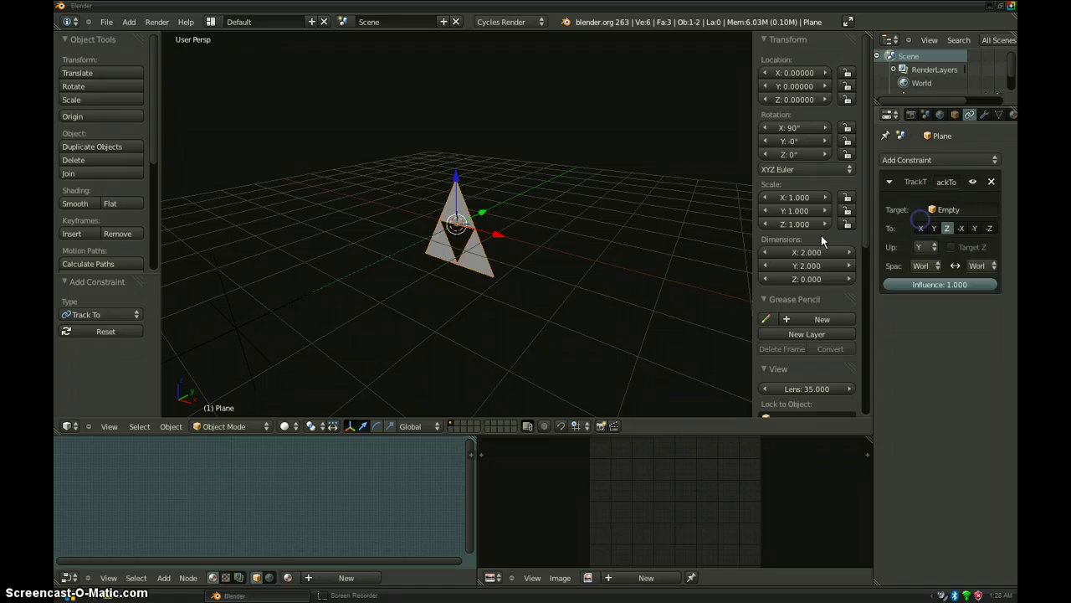
# - Try moving the empty around to test how the triangle tracks it, and cancel the move
pyautogui.rightClick(239, 334)
pyautogui.scroll(-3, 239, 335)
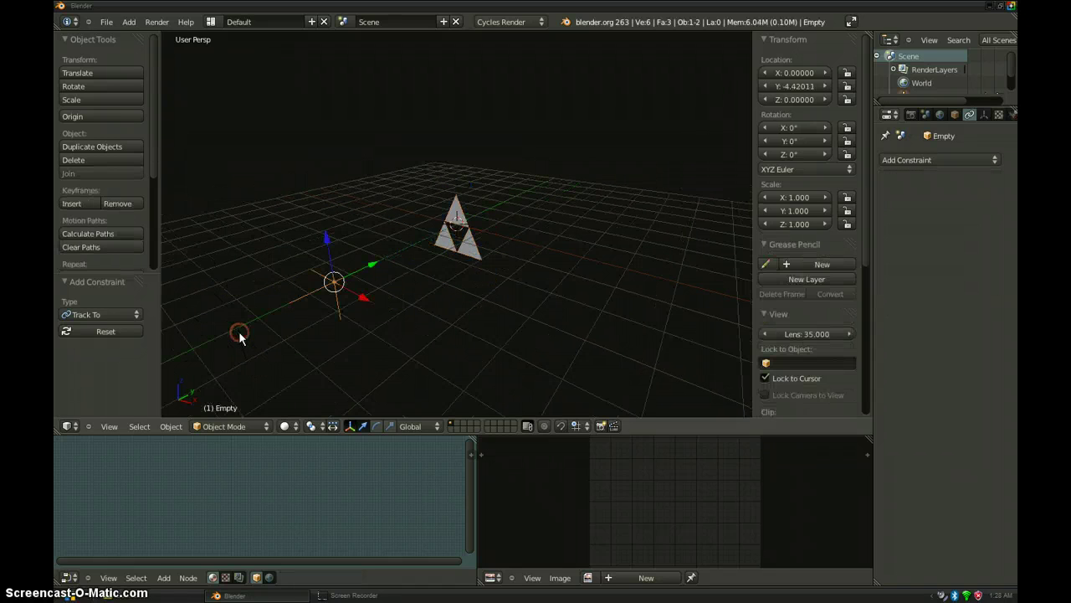
pyautogui.moveTo(268, 299); pyautogui.dragTo(366, 282, button='middle')
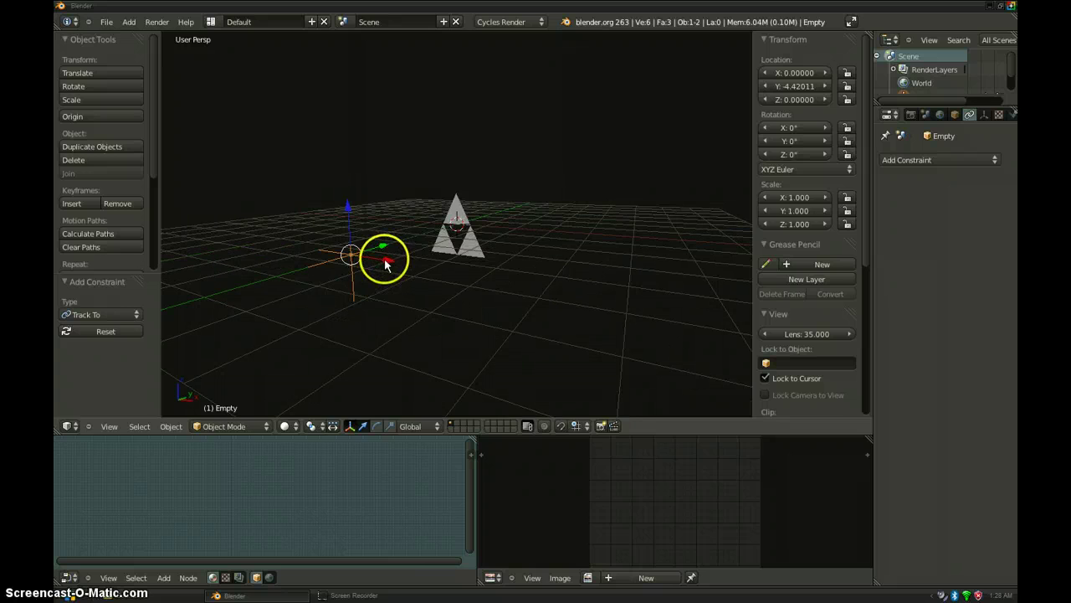
pyautogui.press('g')
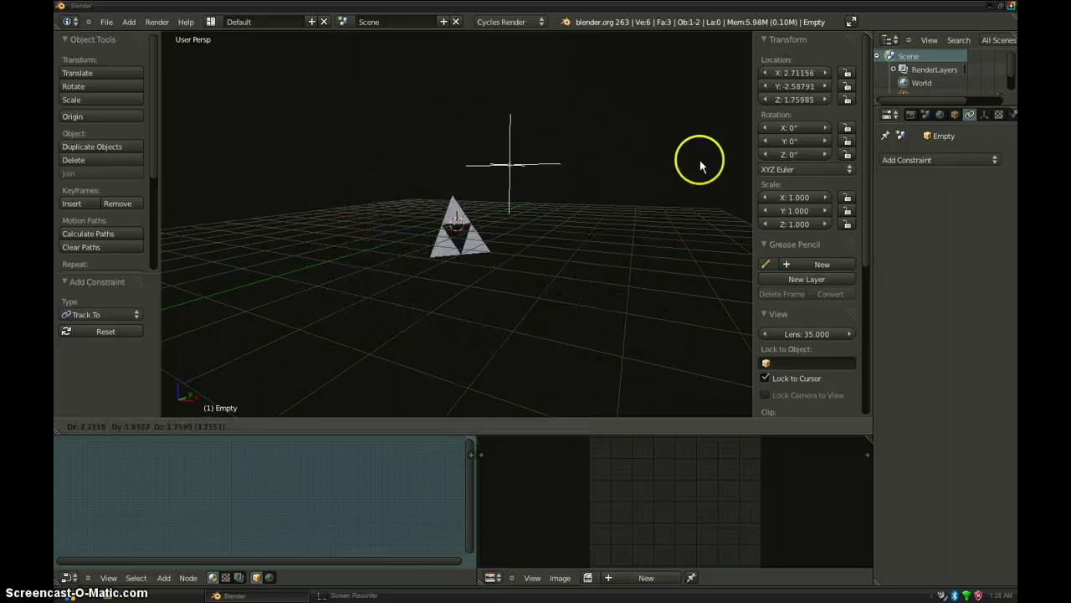
pyautogui.rightClick(413, 270)
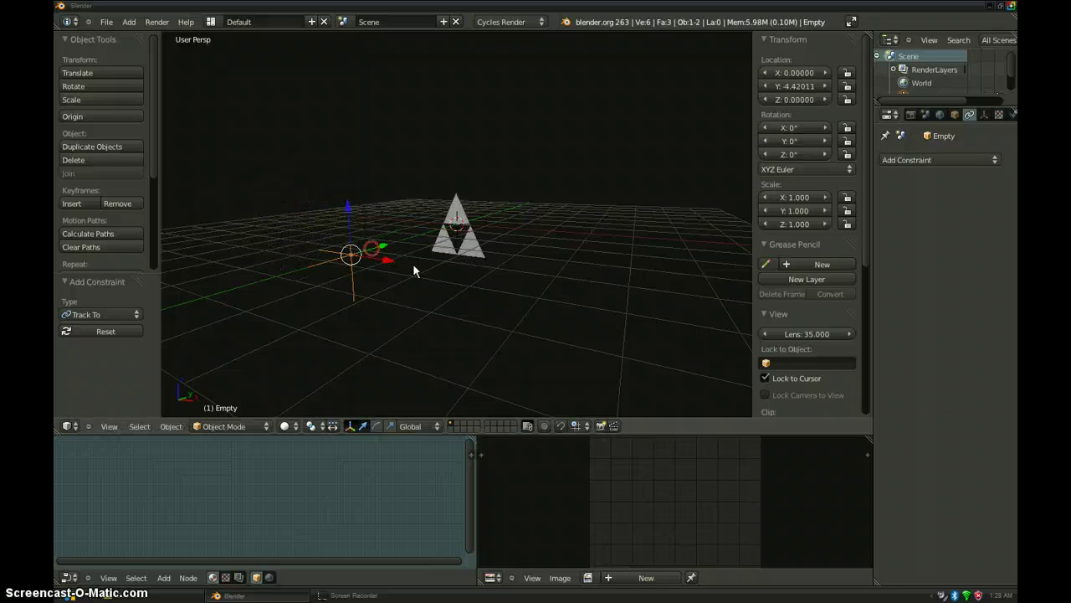
# - Add a camera at the scene's origin, where the triangle sits
pyautogui.moveTo(413, 271); pyautogui.dragTo(458, 274, button='middle')
pyautogui.hotkey('shift', 'a')
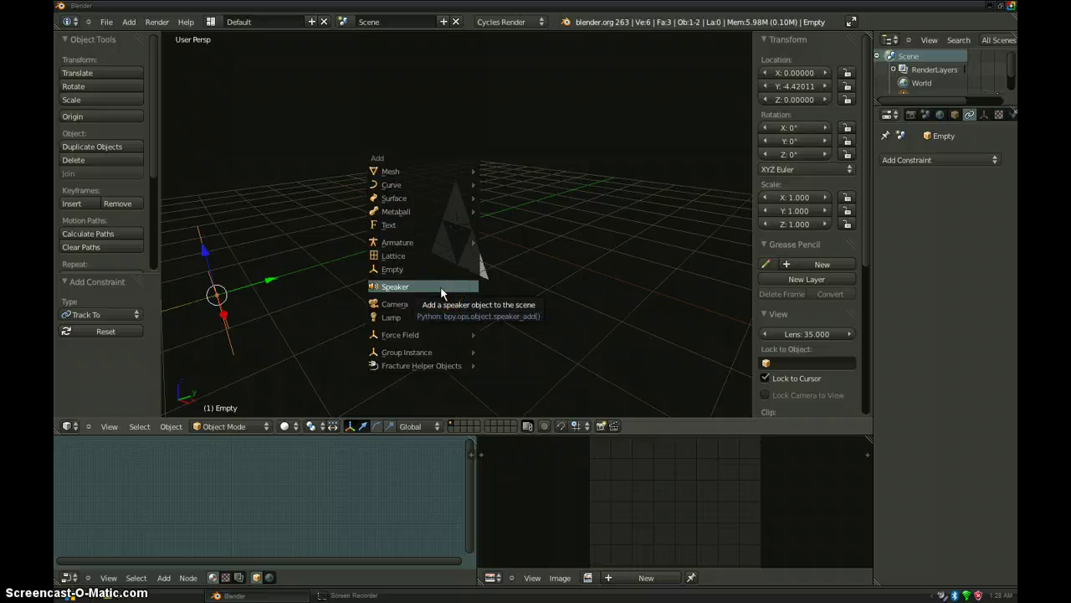
pyautogui.click(426, 303)
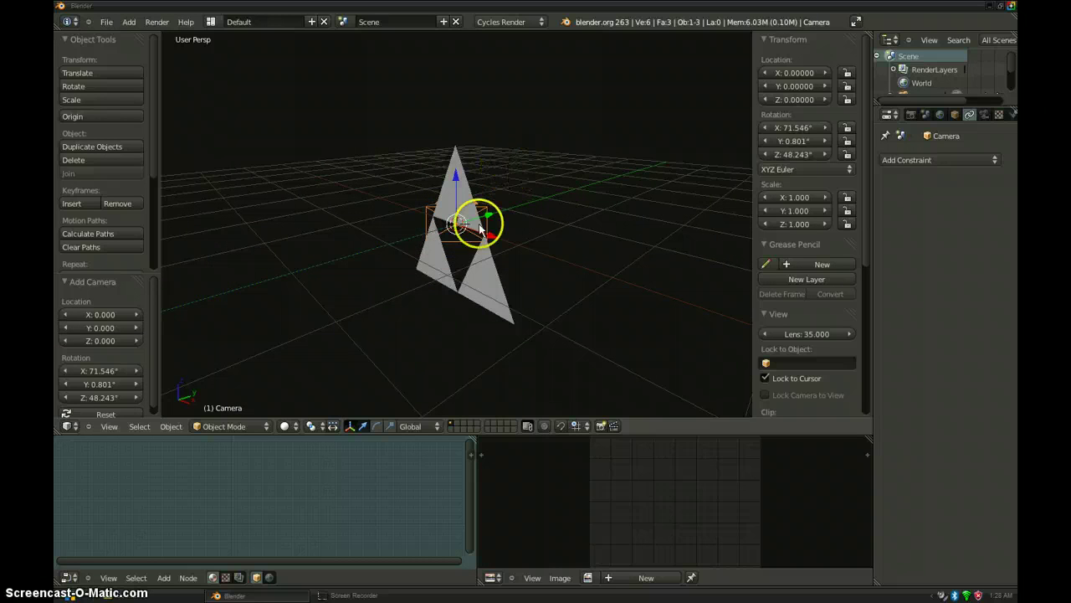
# - Set the camera's X, Y and Z rotation to 0°
pyautogui.click(795, 128)
pyautogui.write('0')
pyautogui.press('Return')
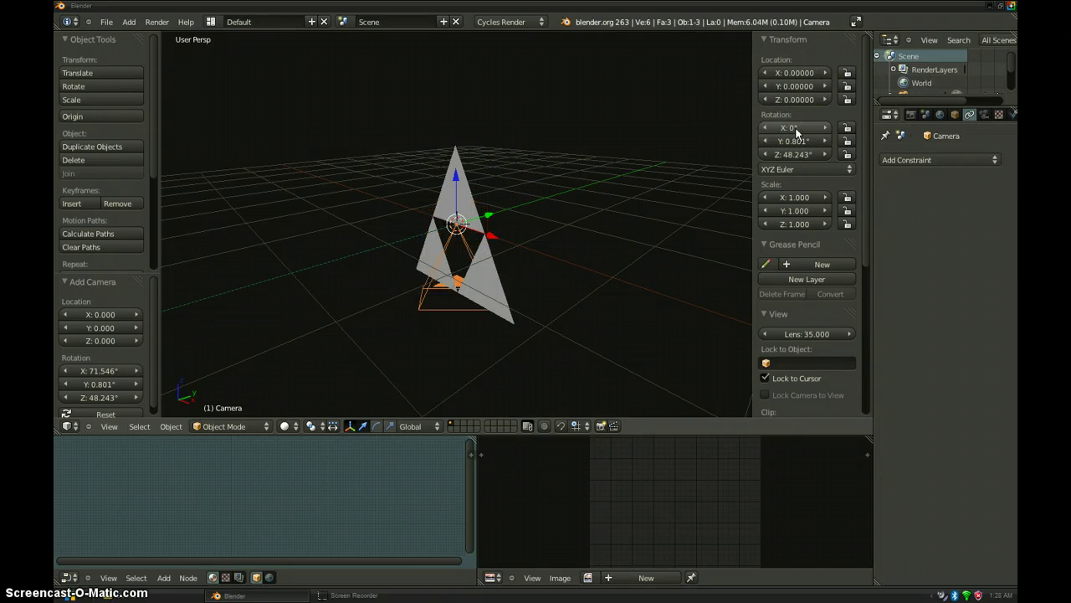
pyautogui.click(774, 140)
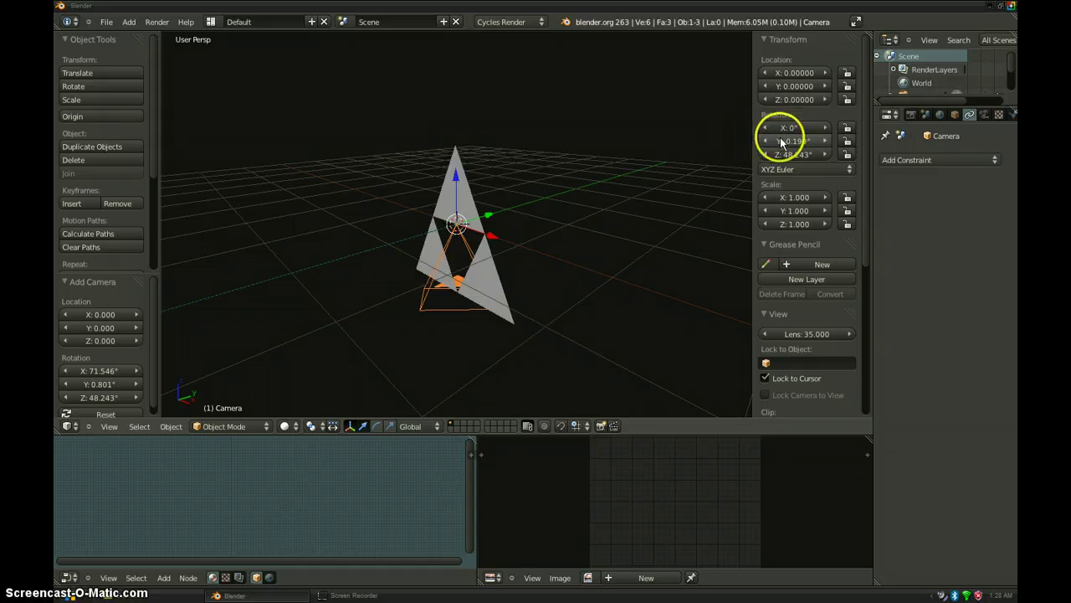
pyautogui.click(797, 138)
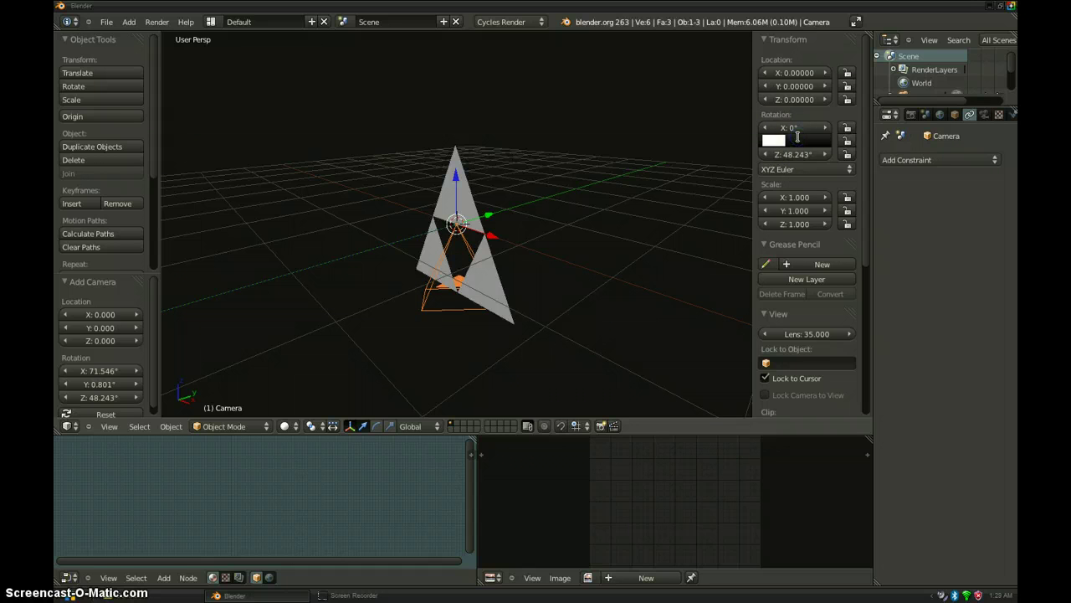
pyautogui.write('0')
pyautogui.press('Tab')
pyautogui.write('0')
pyautogui.press('Return')
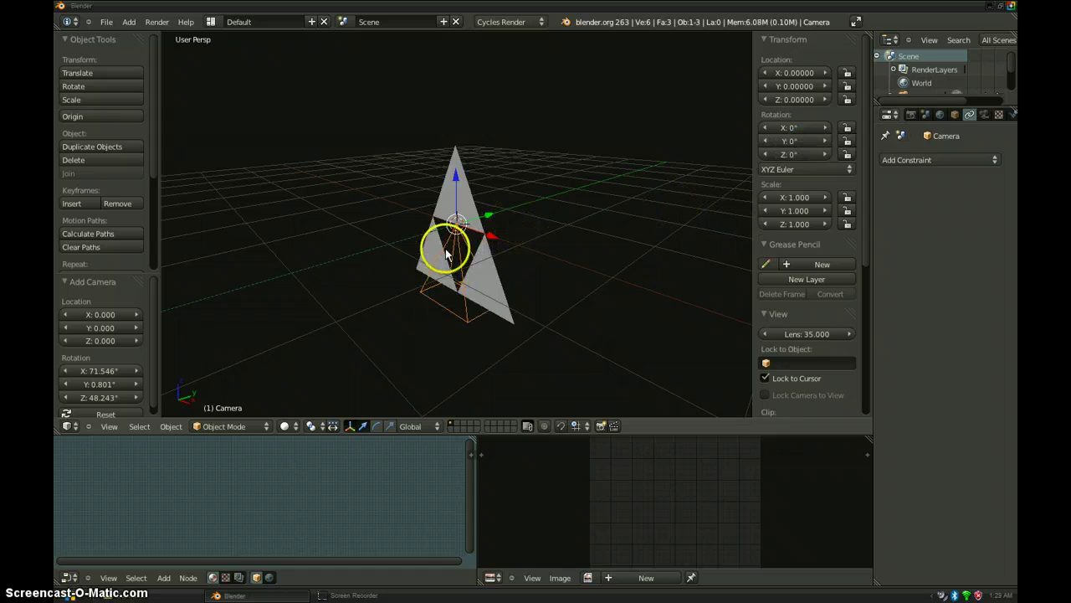
pyautogui.press('r')
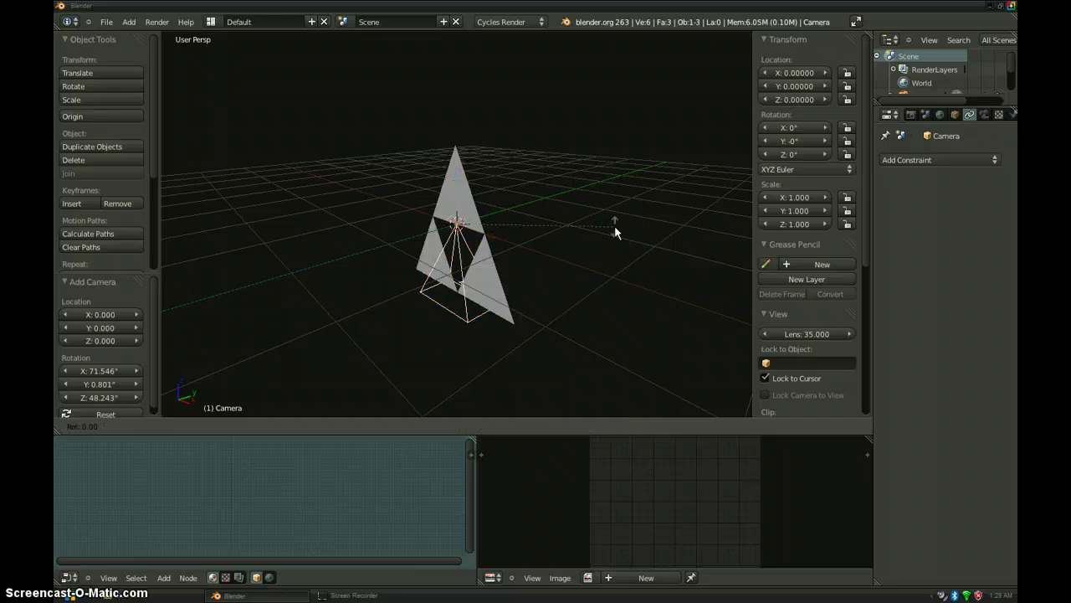
pyautogui.press('z')
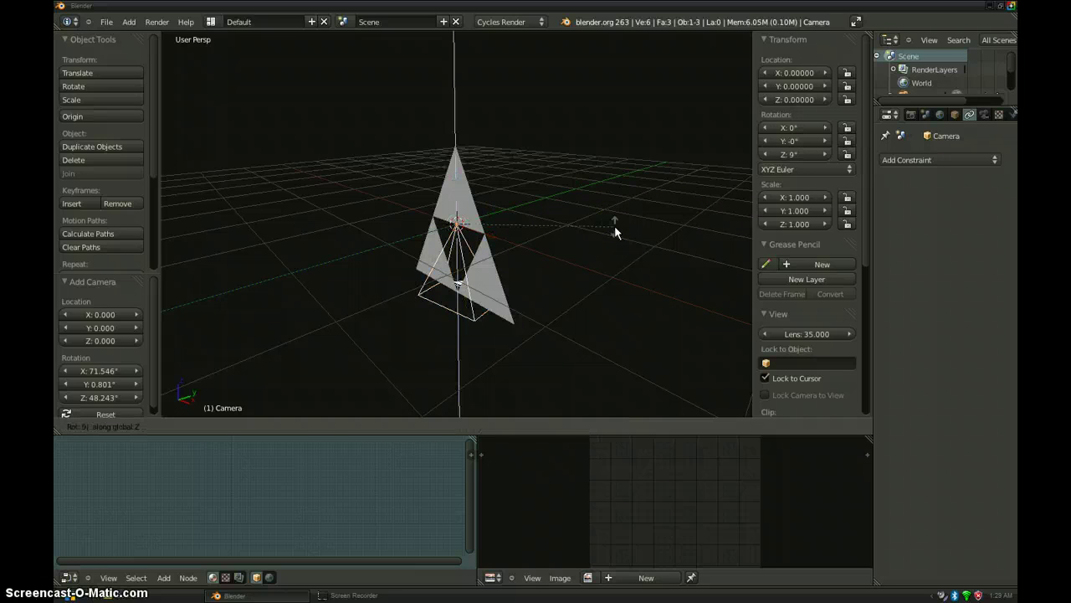
pyautogui.press('Escape')
# - Rotate the camera 180° about the global Z axis
pyautogui.press('r')
pyautogui.press('z')
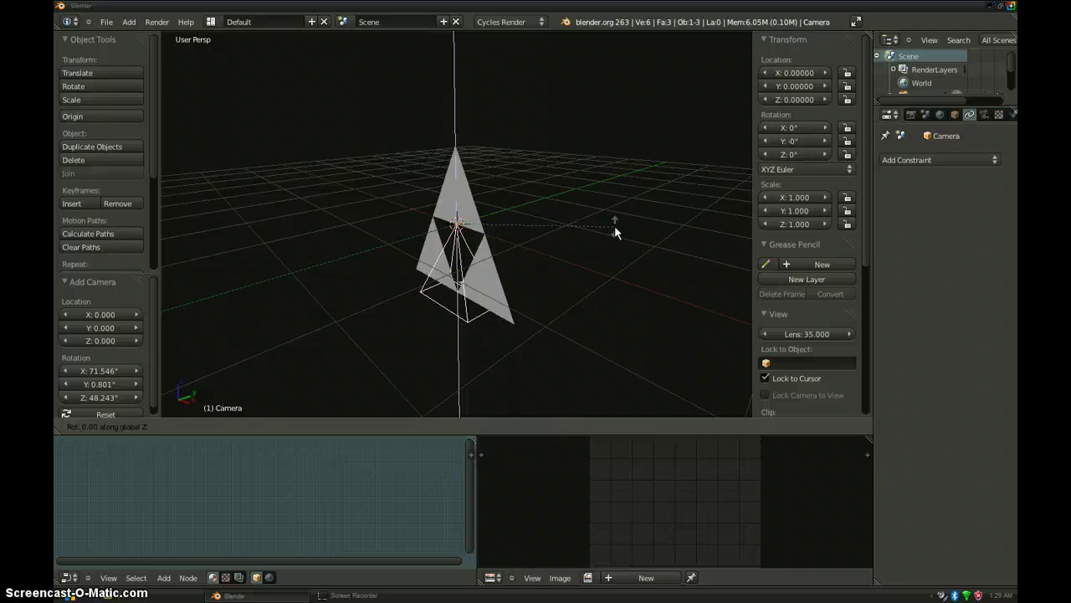
pyautogui.press('1')
pyautogui.press('8')
pyautogui.press('0')
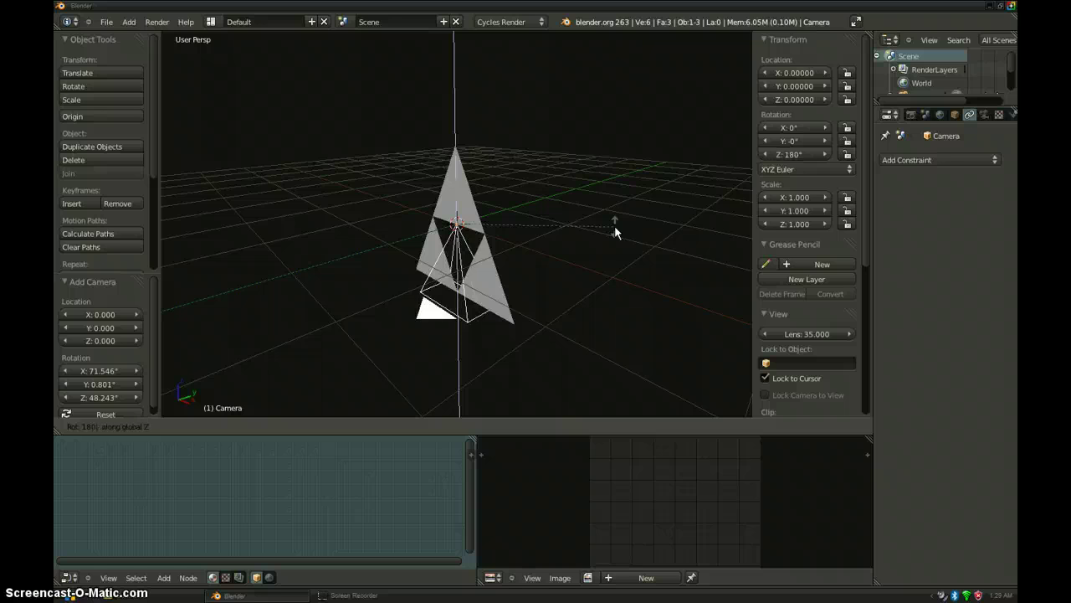
pyautogui.press('Return')
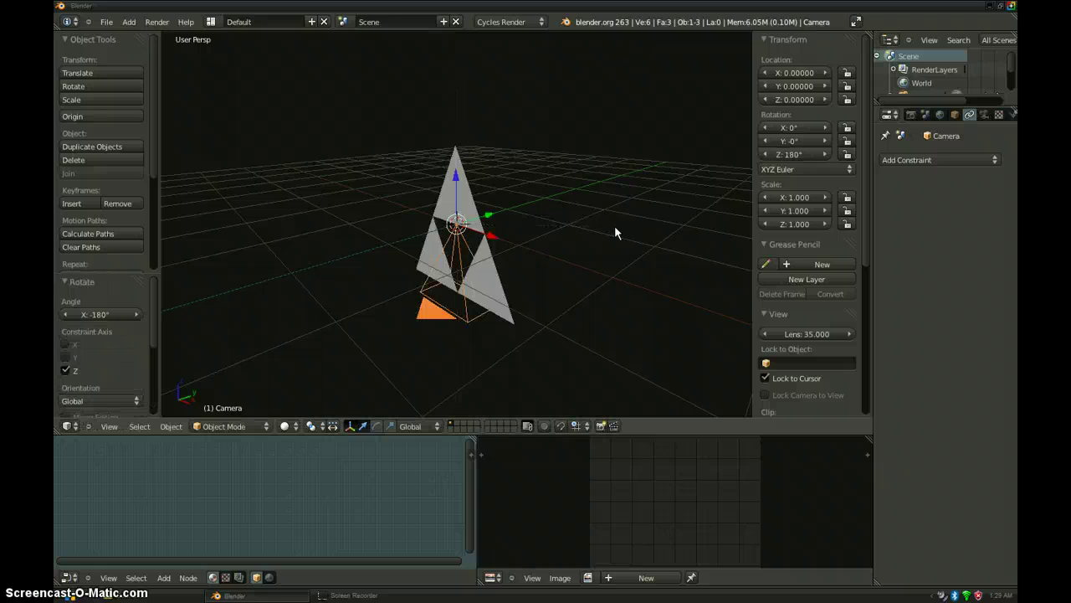
# - Rotate the camera 90° about the global X axis so it lies level
pyautogui.press('r')
pyautogui.press('x')
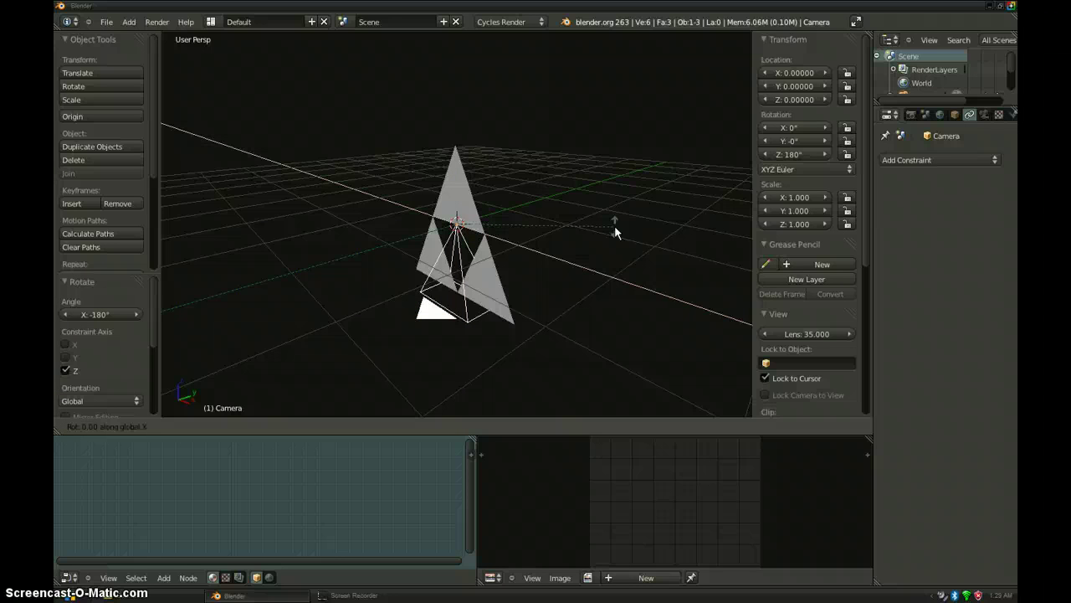
pyautogui.press('9')
pyautogui.press('0')
pyautogui.press('Return')
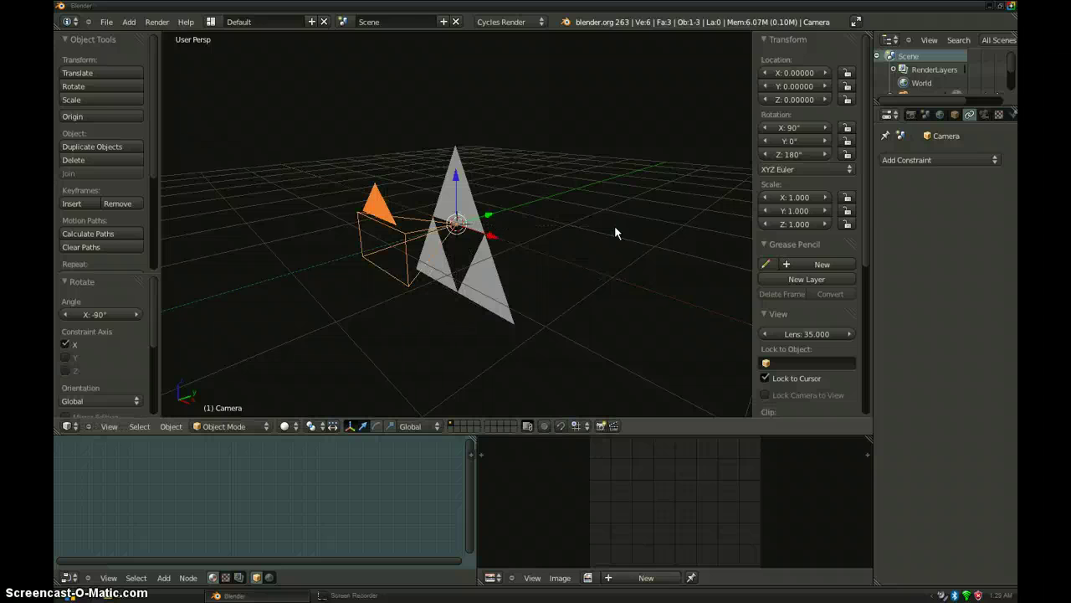
# - Vertex-parent the camera to the three corner vertices of the plane's middle triangular hole
pyautogui.moveTo(614, 225); pyautogui.dragTo(354, 175, button='middle')
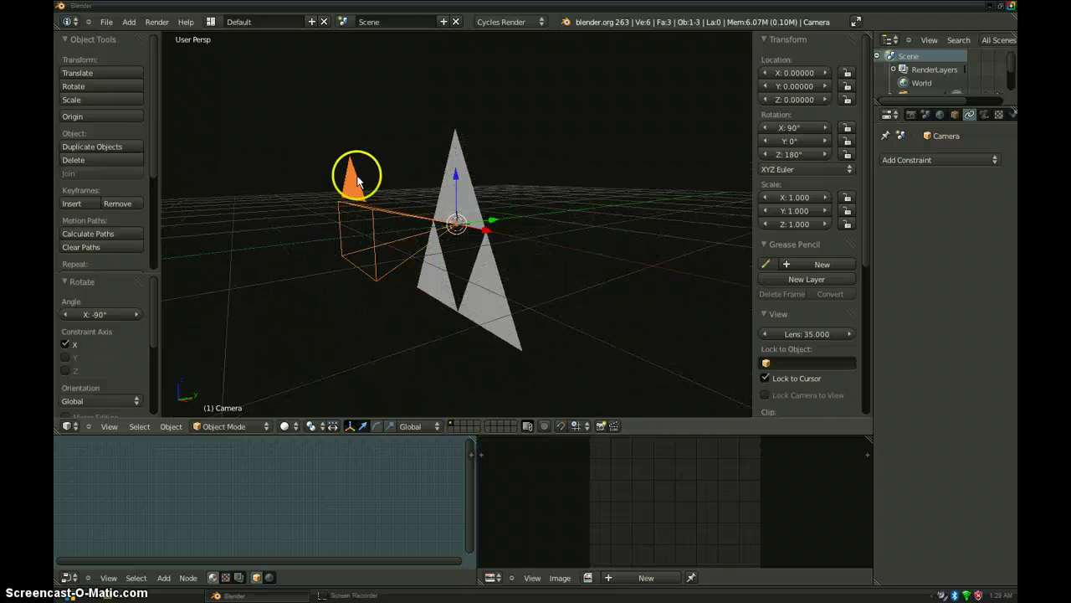
pyautogui.keyDown('shift'); pyautogui.rightClick(464, 197); pyautogui.keyUp('shift')
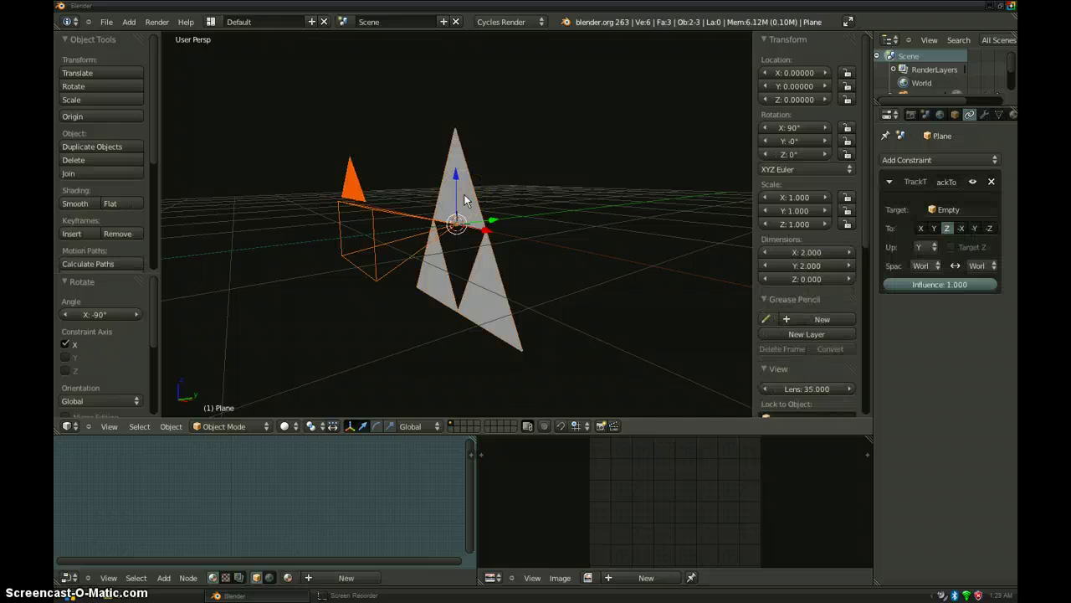
pyautogui.press('Tab')
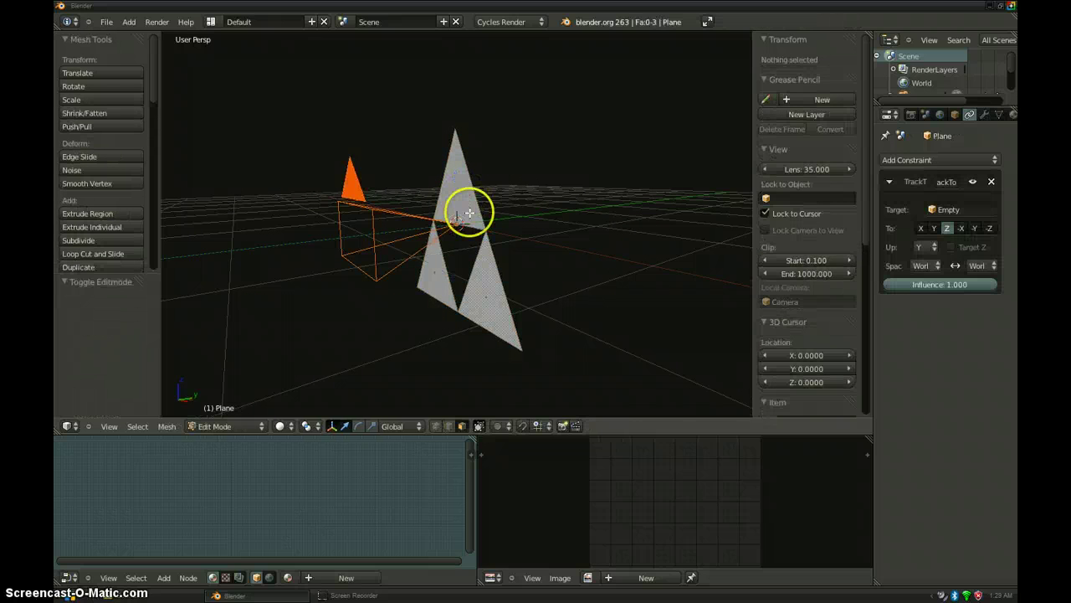
pyautogui.scroll(1, 487, 268)
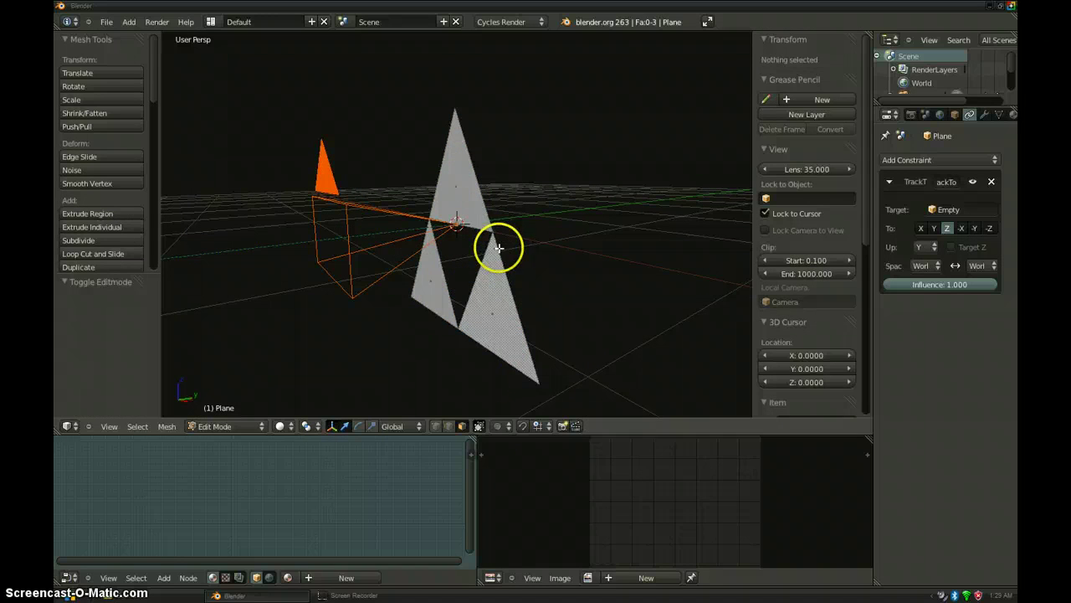
pyautogui.click(437, 429)
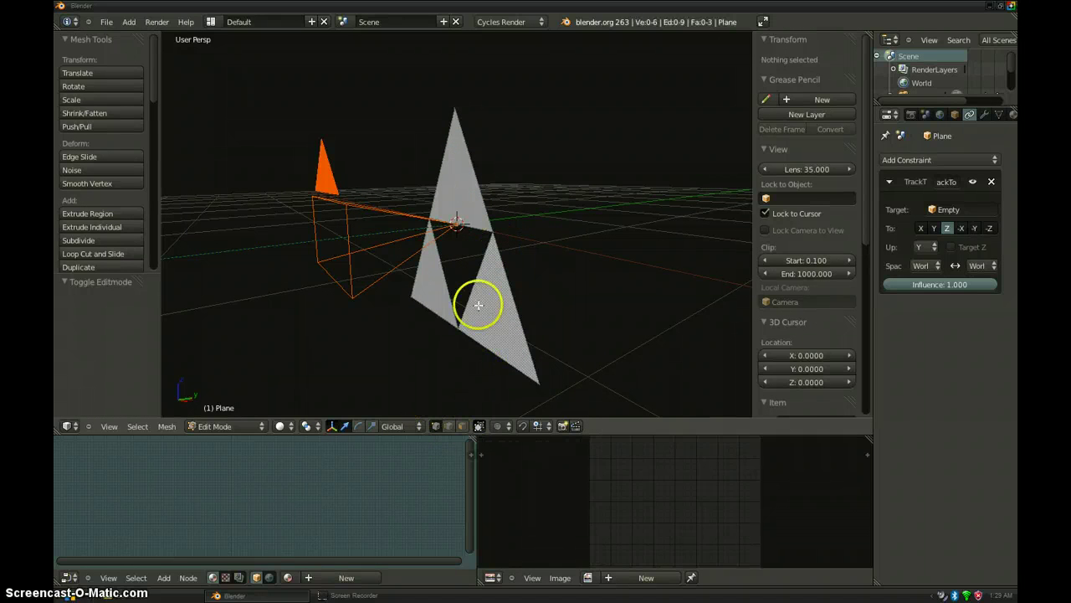
pyautogui.rightClick(492, 233)
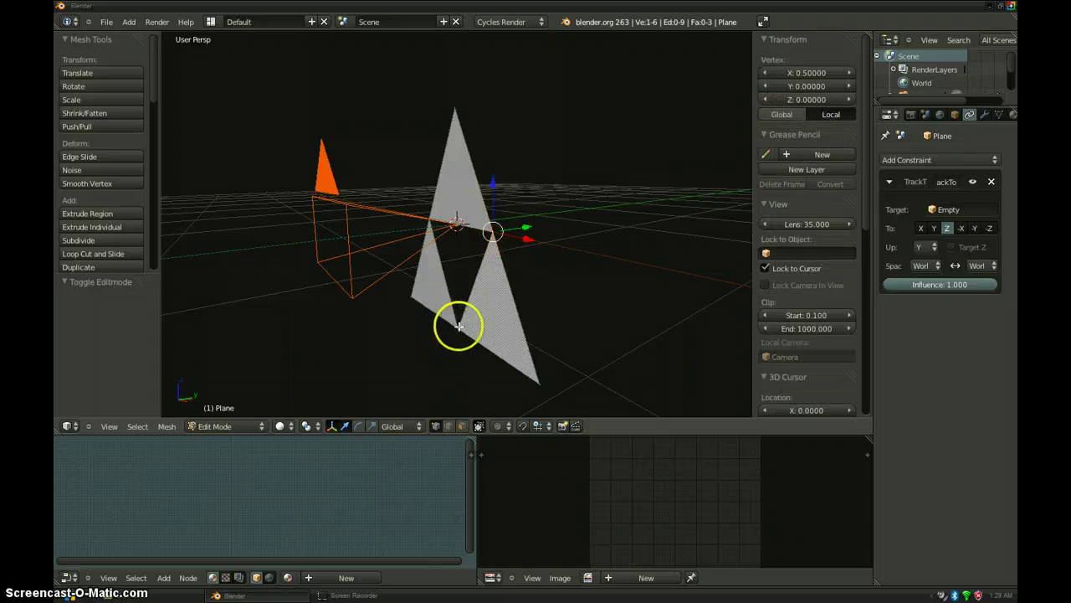
pyautogui.keyDown('shift'); pyautogui.rightClick(456, 327); pyautogui.keyUp('shift')
pyautogui.keyDown('shift'); pyautogui.rightClick(428, 220); pyautogui.keyUp('shift')
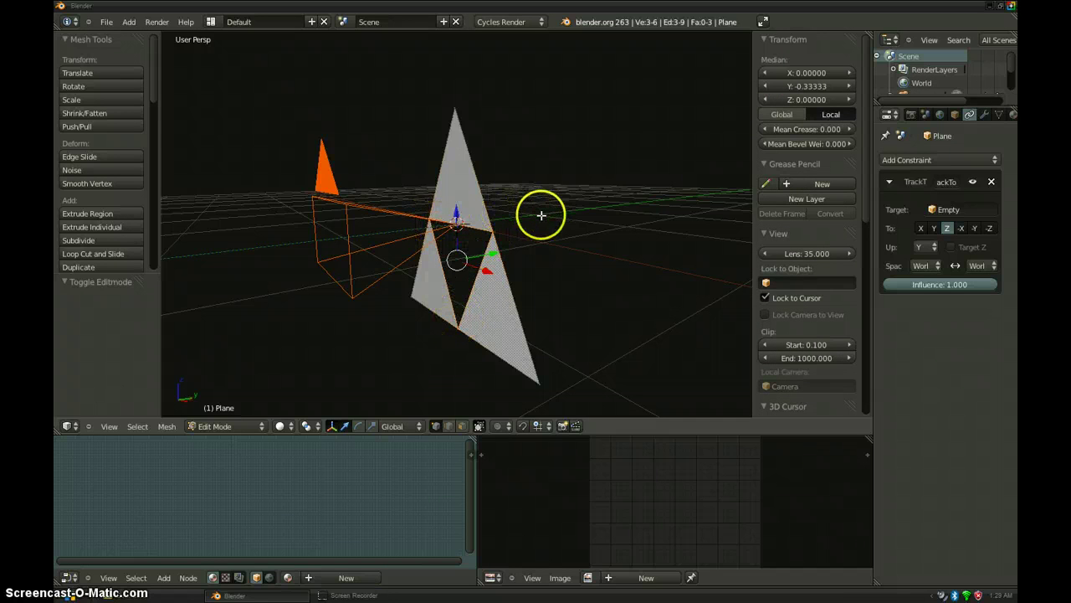
pyautogui.hotkey('ctrl', 'p')
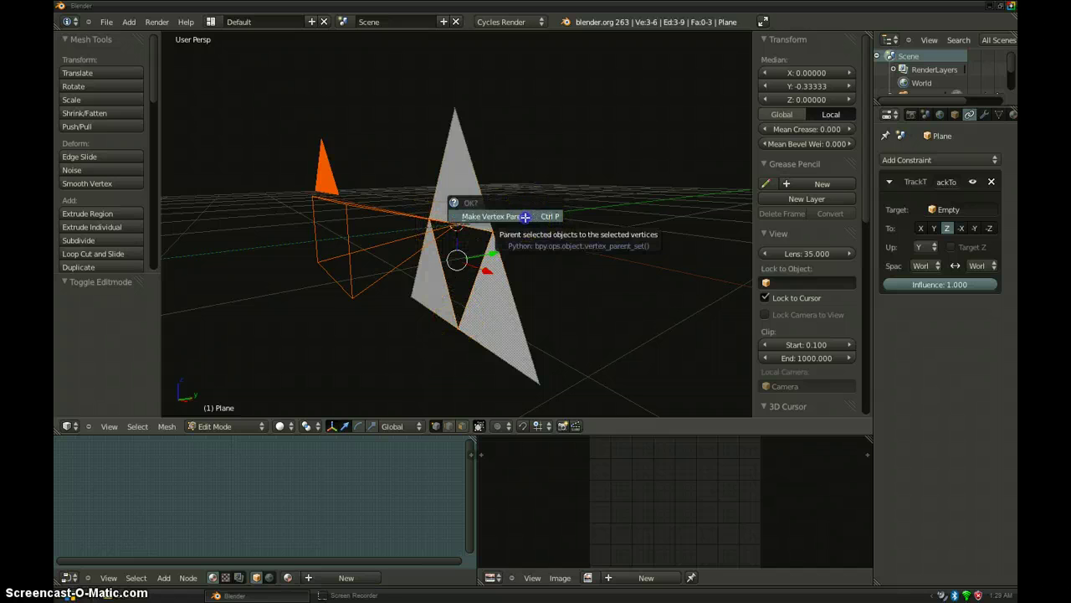
pyautogui.click(532, 217)
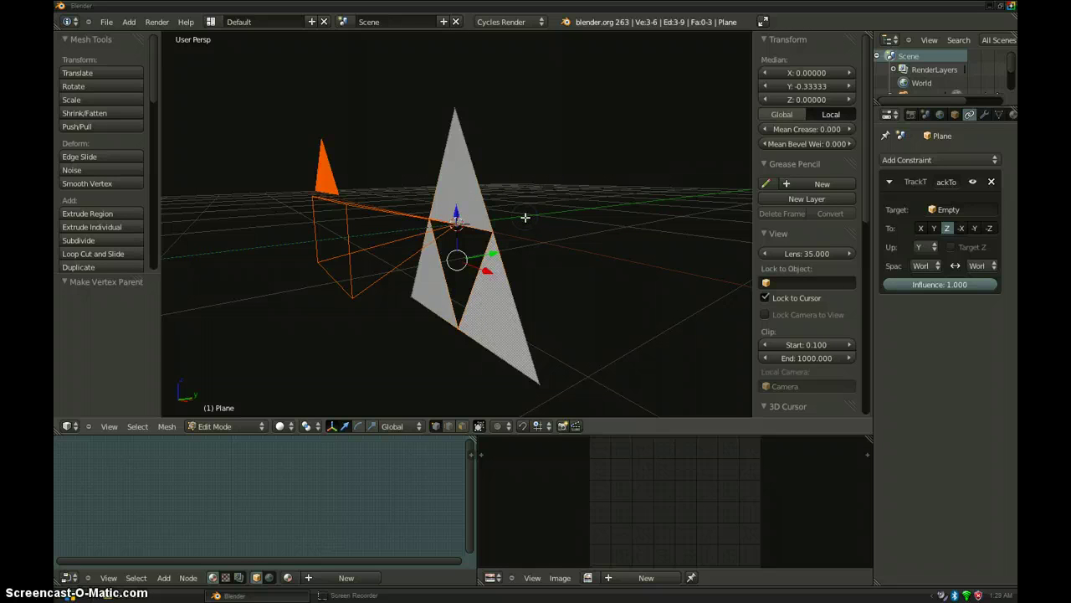
# - Return the plane to Object Mode and deselect all objects
pyautogui.press('Tab')
pyautogui.press('Tab')
pyautogui.press('Tab')
pyautogui.press('a')
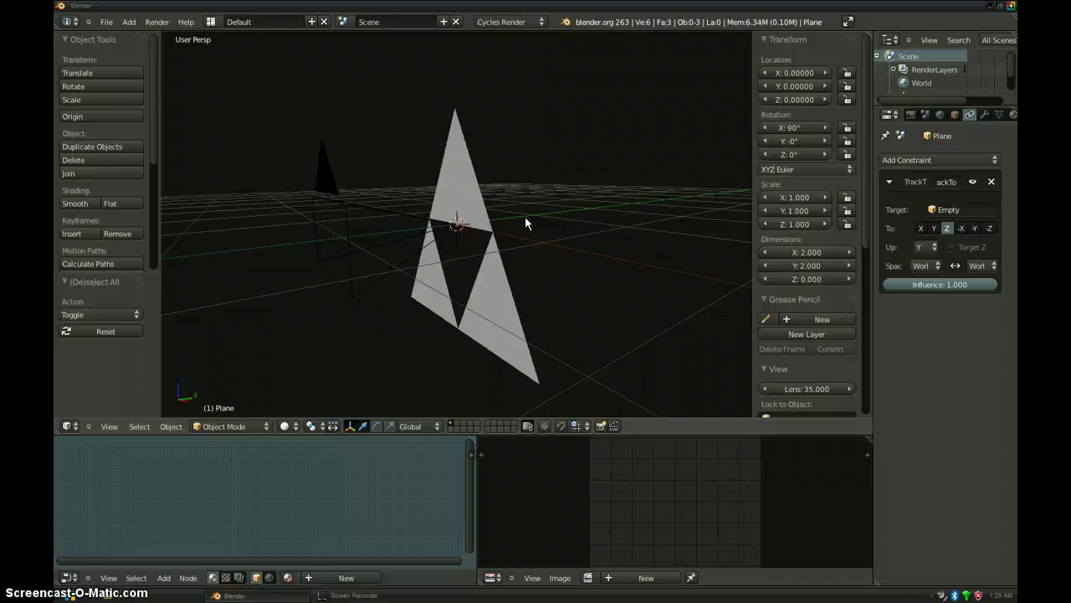
# - Enter Edit Mode on the plane and select only its three outermost corner vertices
pyautogui.rightClick(463, 201)
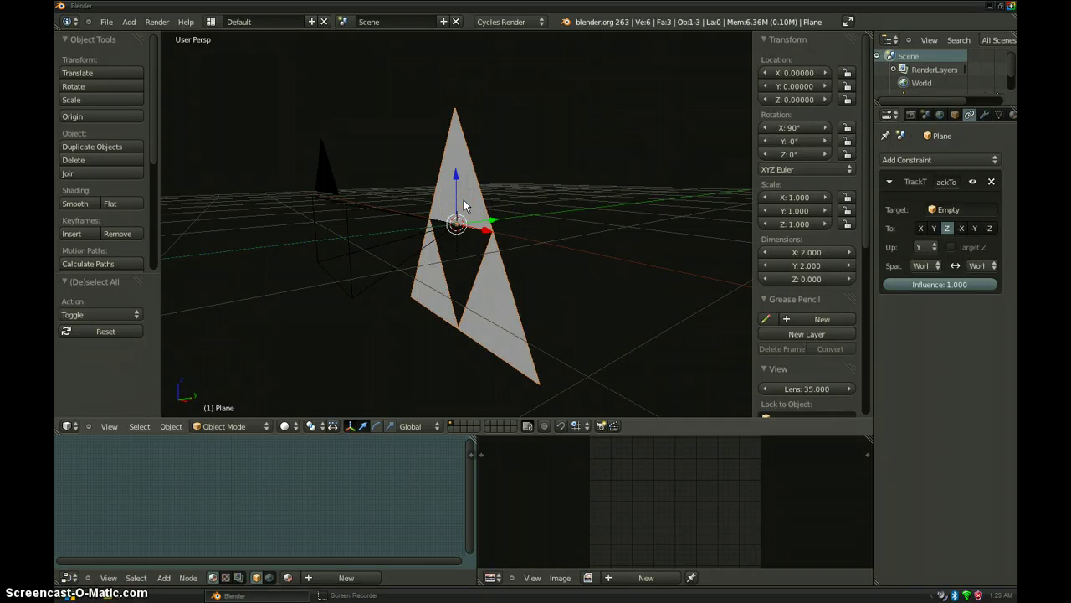
pyautogui.press('Tab')
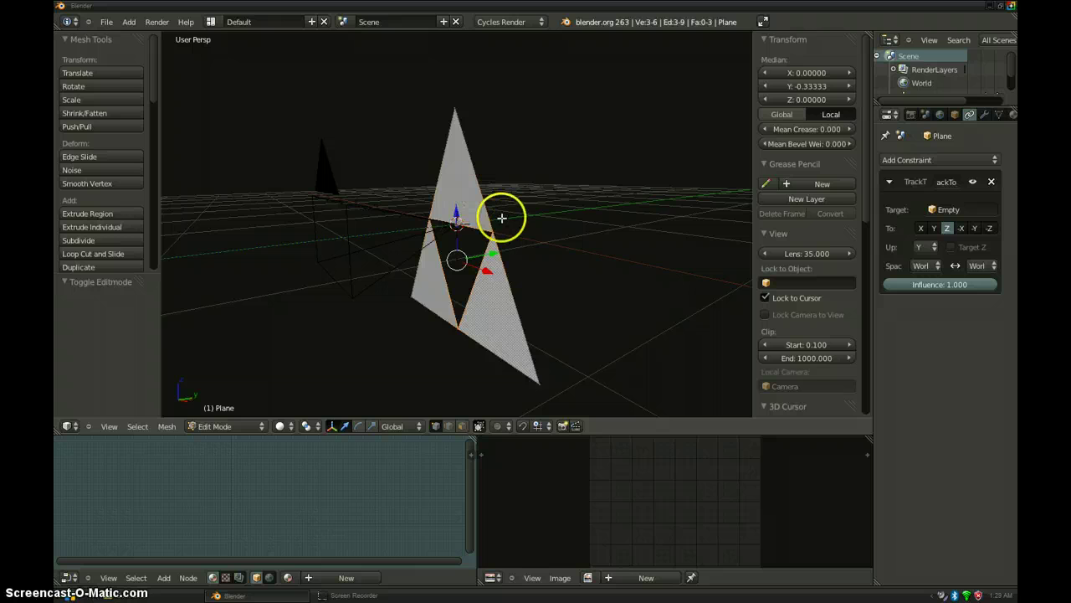
pyautogui.press('a')
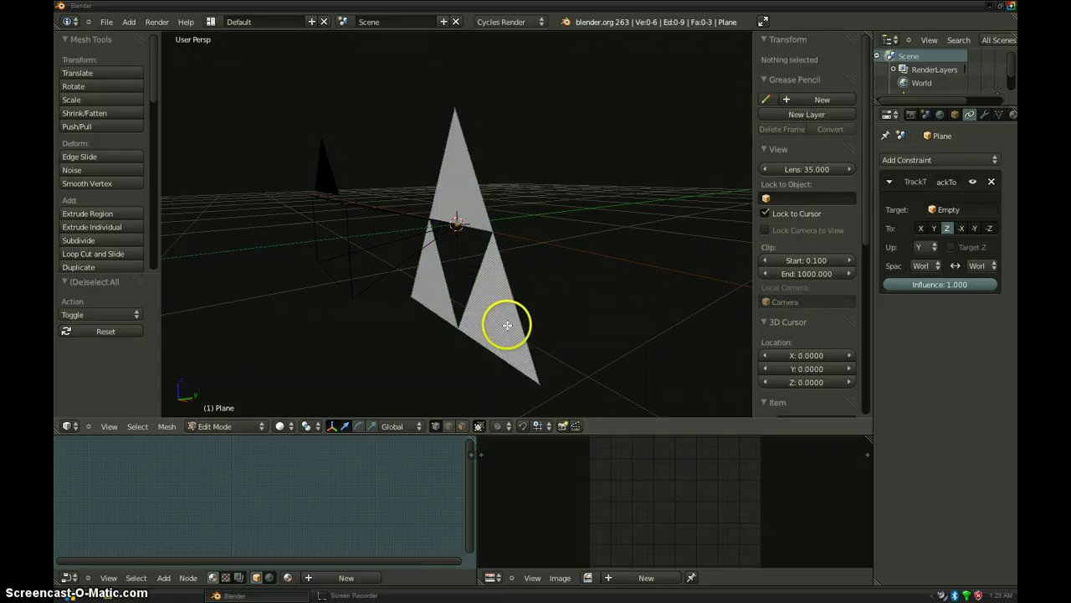
pyautogui.moveTo(508, 324)
pyautogui.mouseDown(button='middle')
pyautogui.moveTo(514, 296)
pyautogui.moveTo(502, 306)
pyautogui.mouseUp(button='middle')
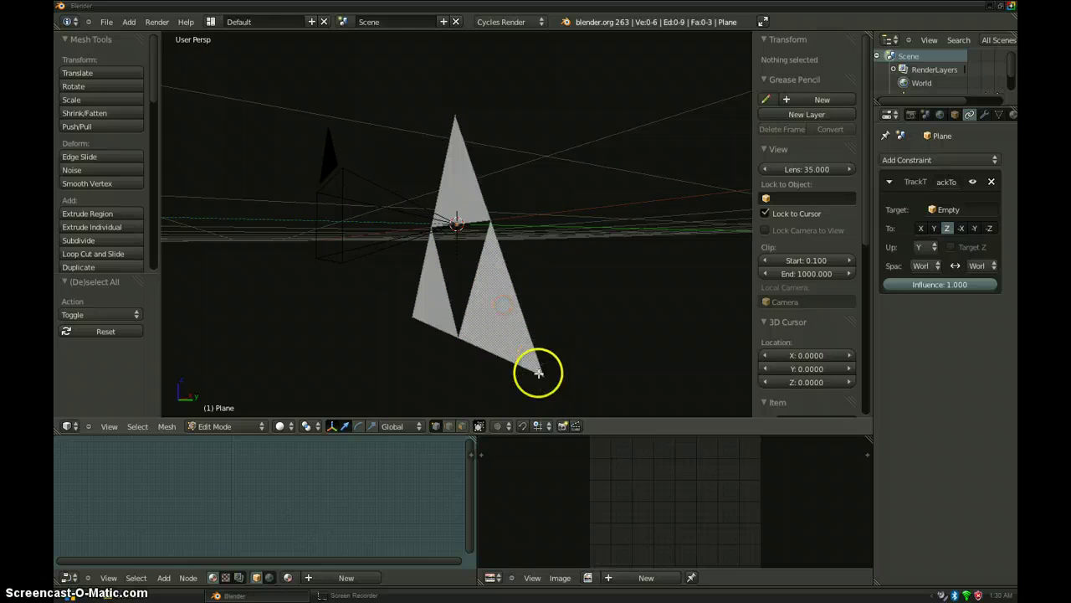
pyautogui.rightClick(457, 117)
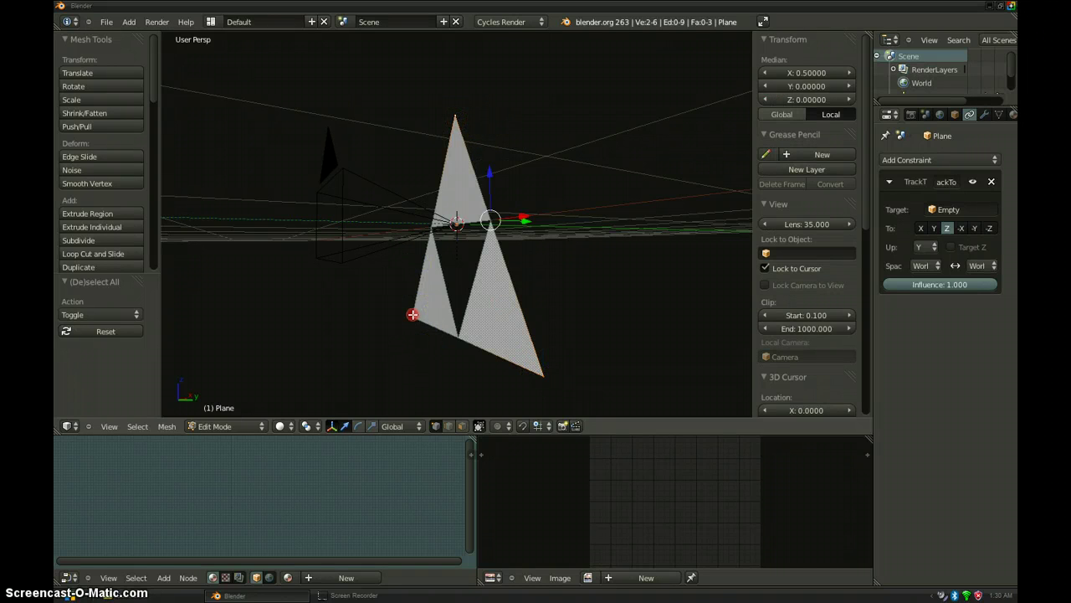
pyautogui.keyDown('shift'); pyautogui.rightClick(413, 314); pyautogui.keyUp('shift')
# - Create a vertex group named CamSoftBody on the plane with the outer corners selected, and return to Object Mode
pyautogui.click(998, 115)
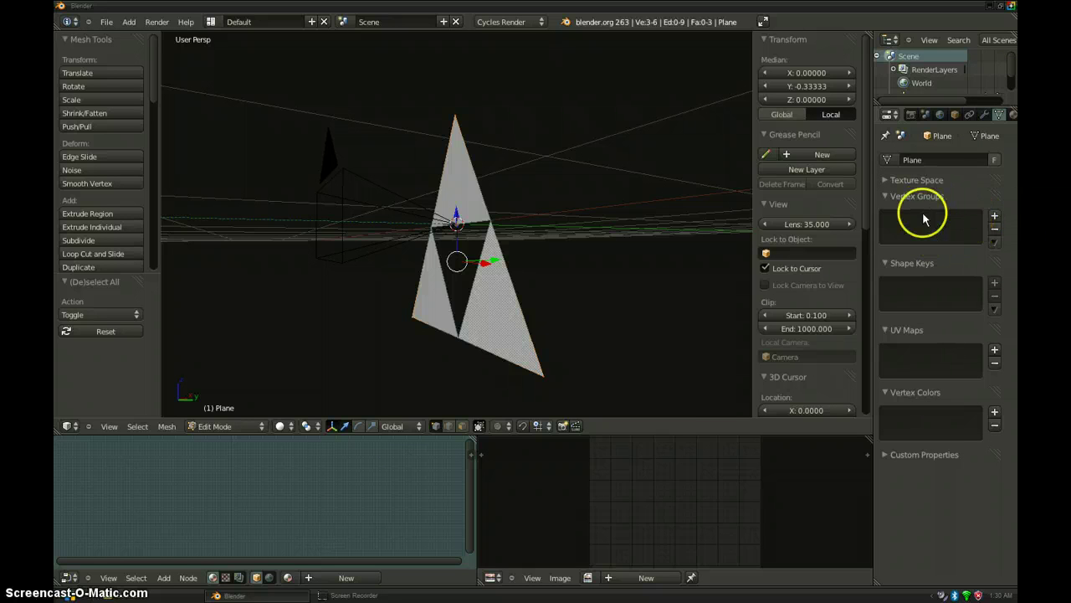
pyautogui.click(995, 215)
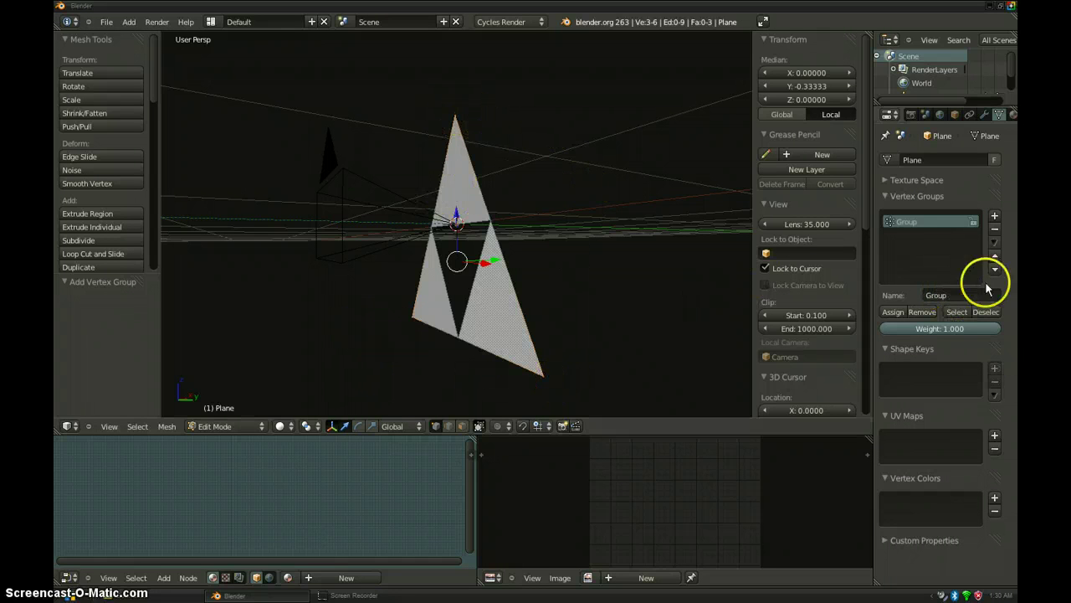
pyautogui.click(952, 295)
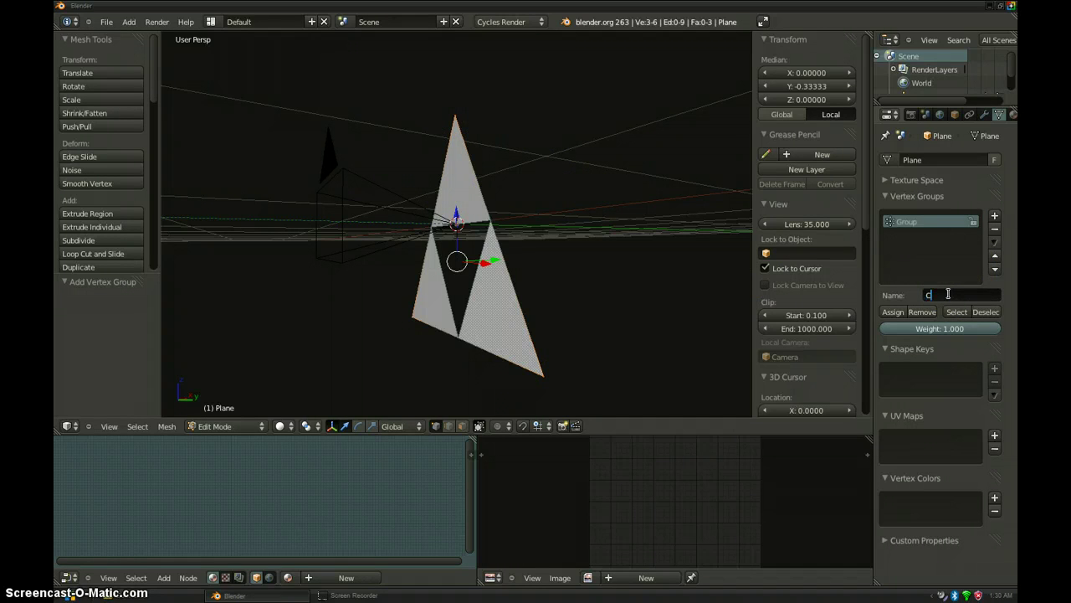
pyautogui.write('CamSoftBody')
pyautogui.press('Return')
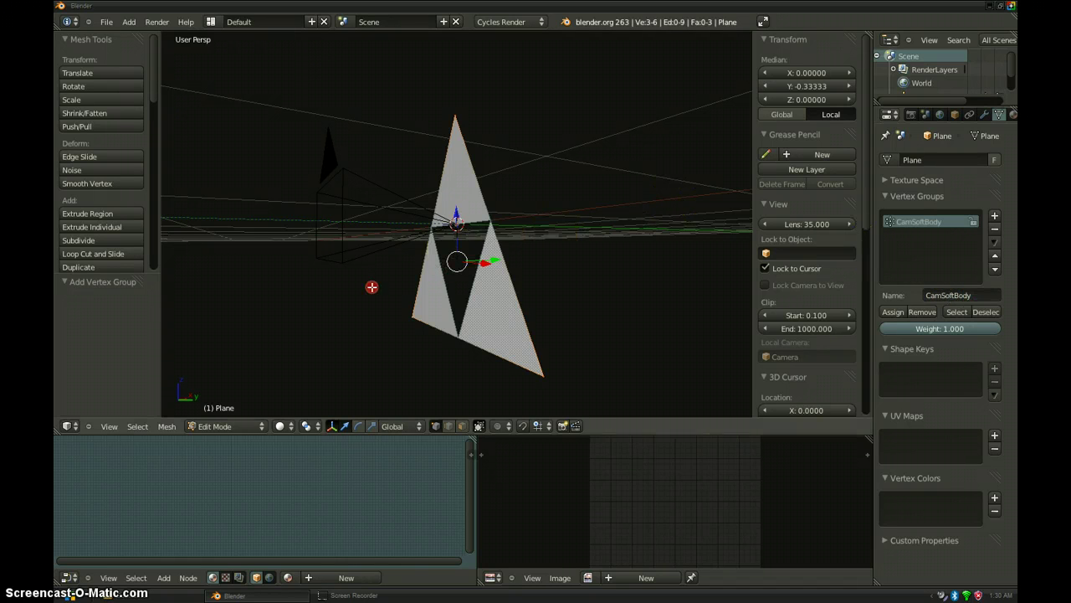
pyautogui.moveTo(371, 287); pyautogui.dragTo(474, 270, button='middle')
pyautogui.press('Tab')
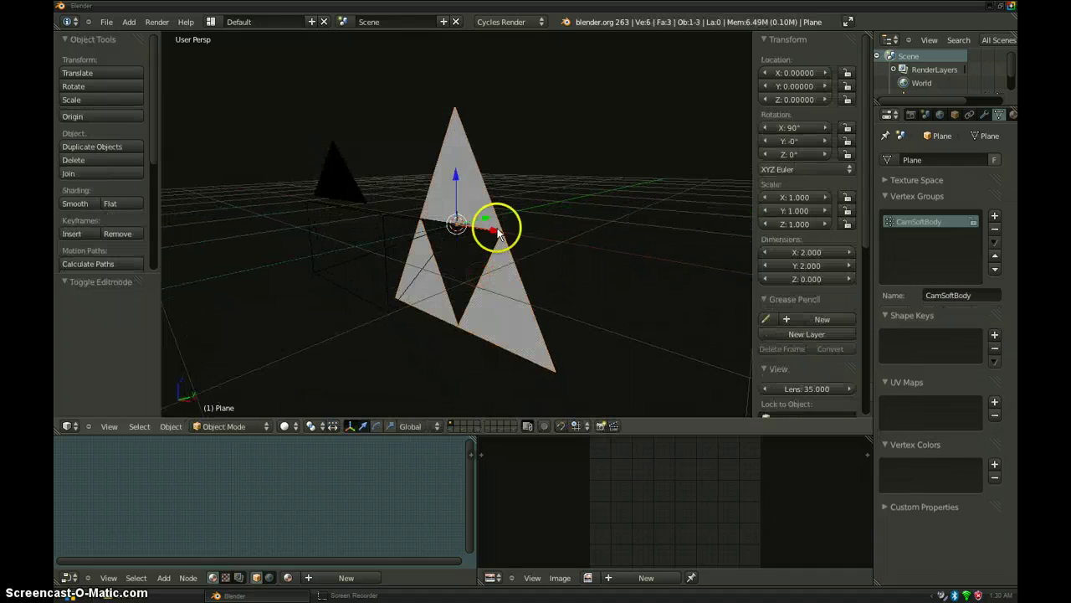
# - Try moving the empty freely around the scene to test the plane's tracking, and cancel the move
pyautogui.scroll(-5, 486, 230)
pyautogui.scroll(-3, 485, 235)
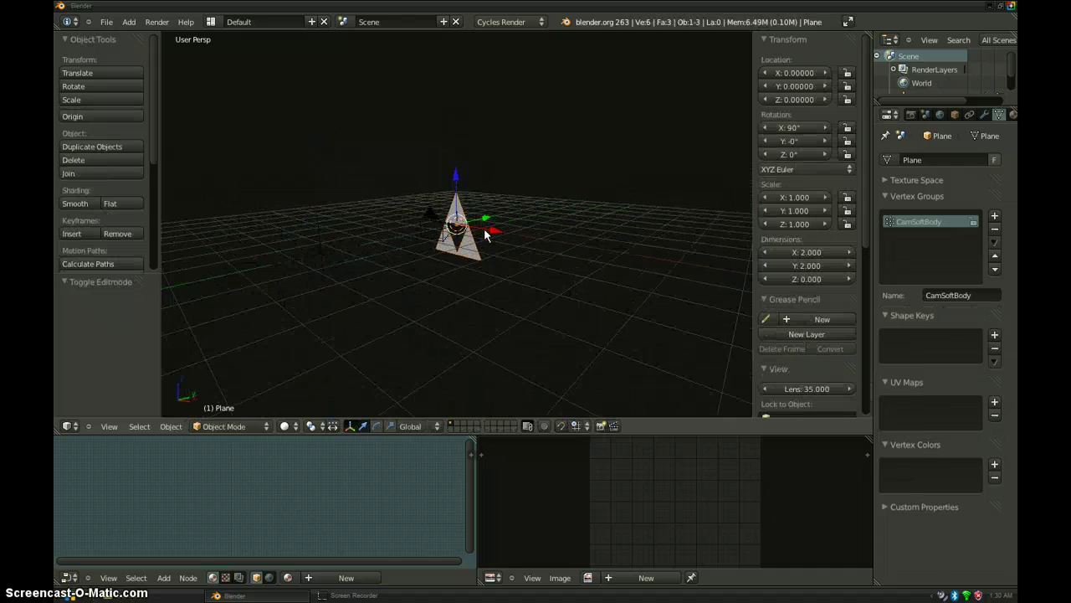
pyautogui.moveTo(472, 242); pyautogui.dragTo(472, 243, button='middle')
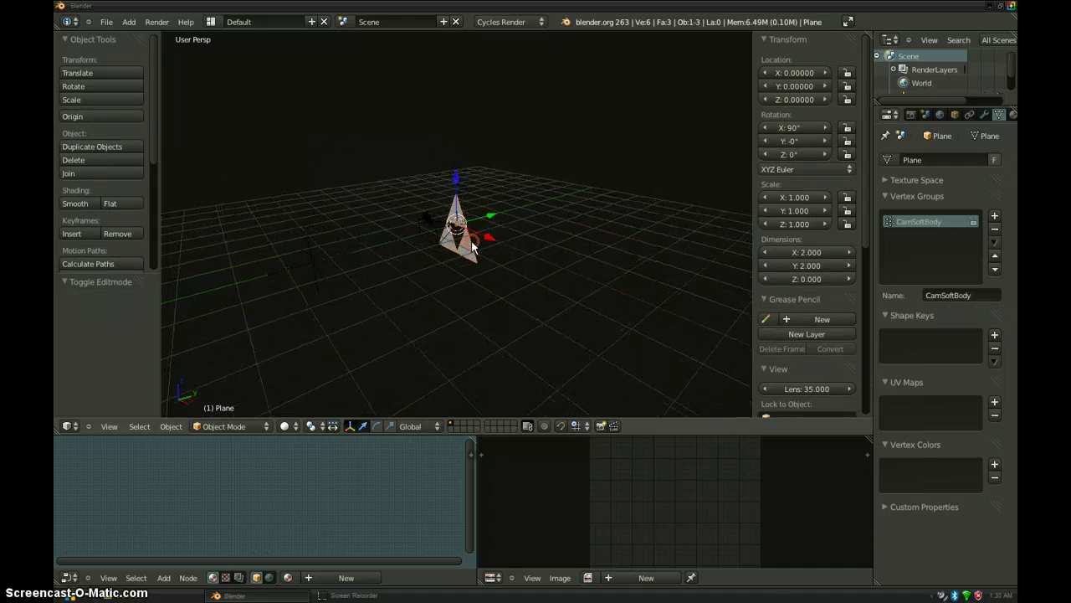
pyautogui.rightClick(310, 265)
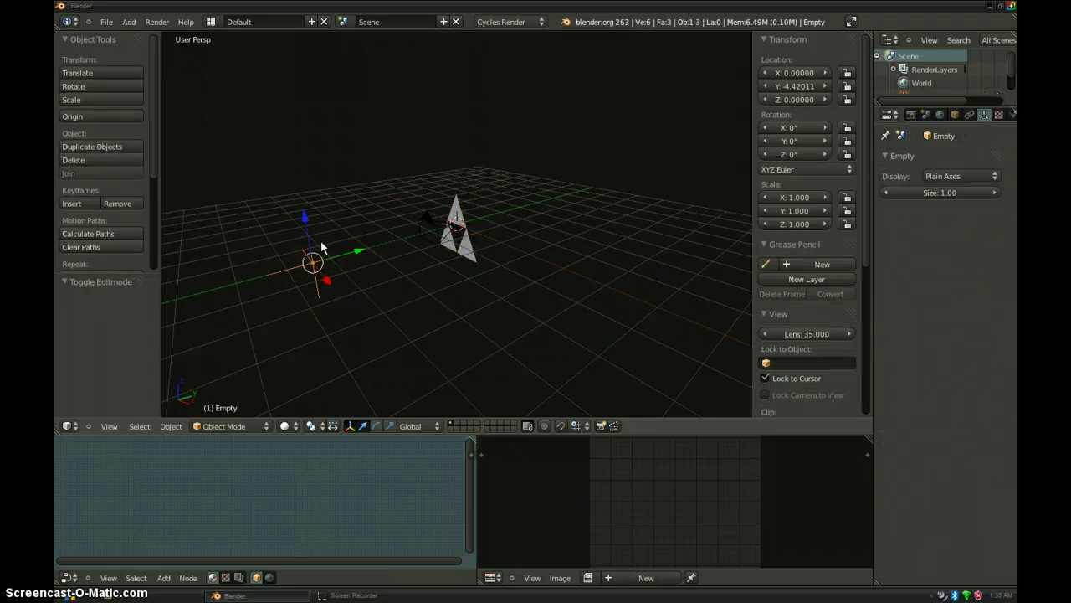
pyautogui.press('g')
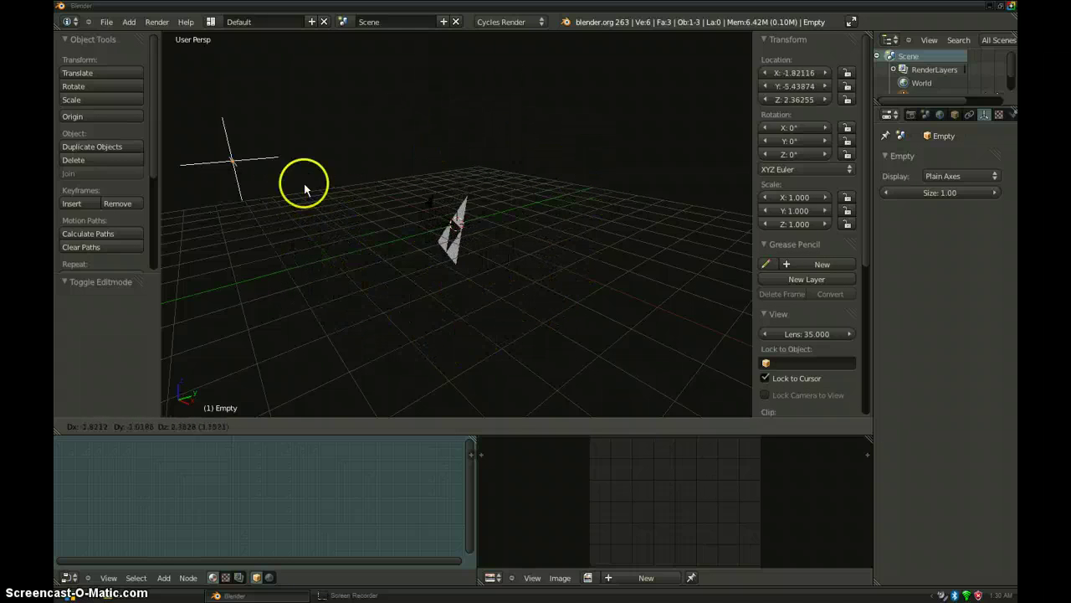
pyautogui.rightClick(416, 84)
# - Select the triangular plane and enable Soft Body physics on it
pyautogui.scroll(4, 425, 233)
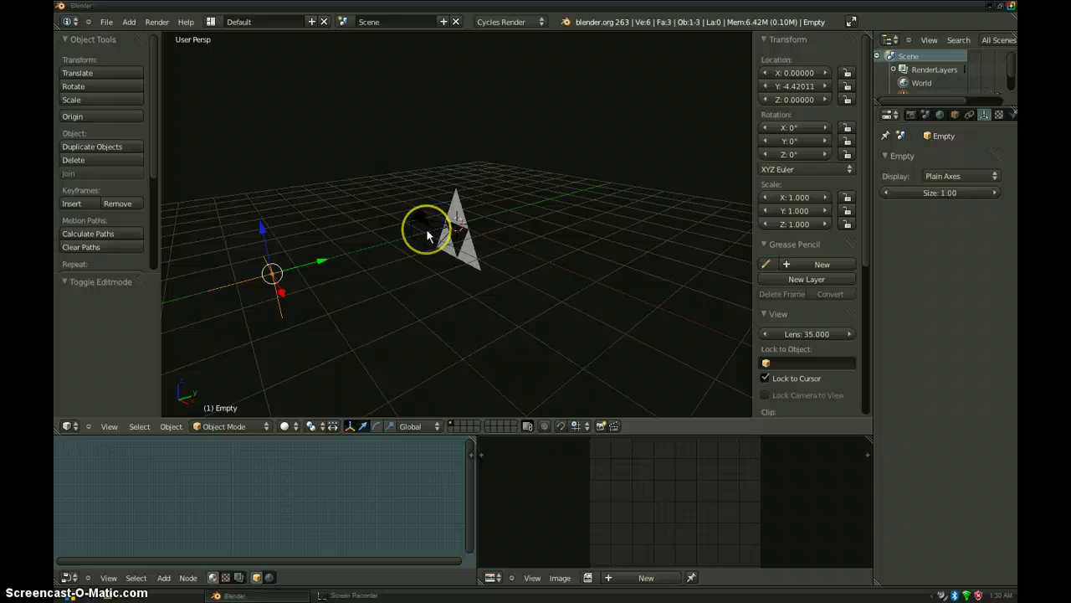
pyautogui.scroll(1, 427, 235)
pyautogui.rightClick(466, 185)
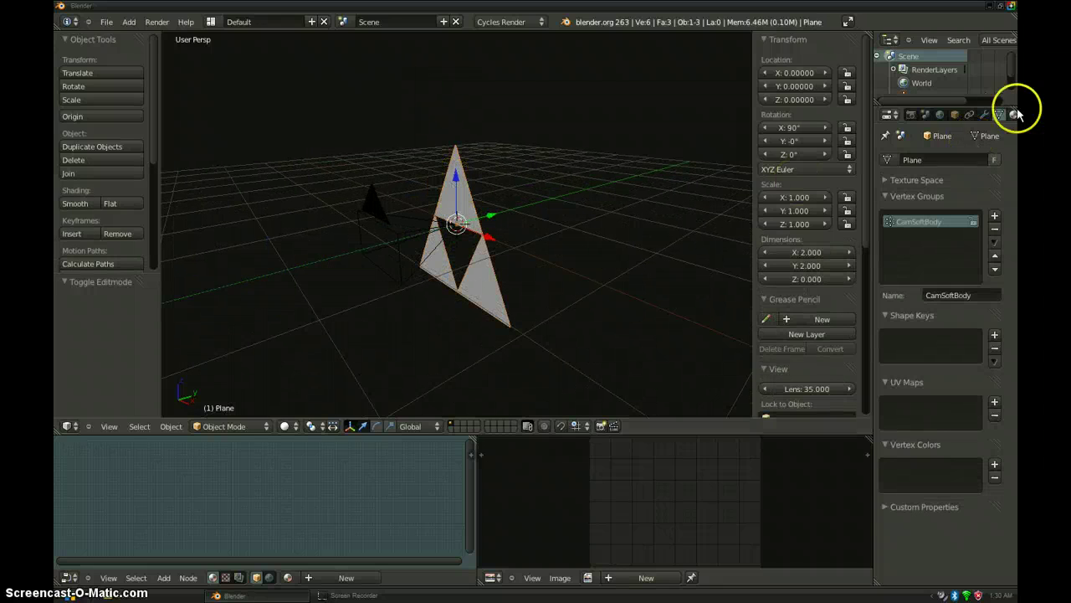
pyautogui.scroll(-4, 987, 116)
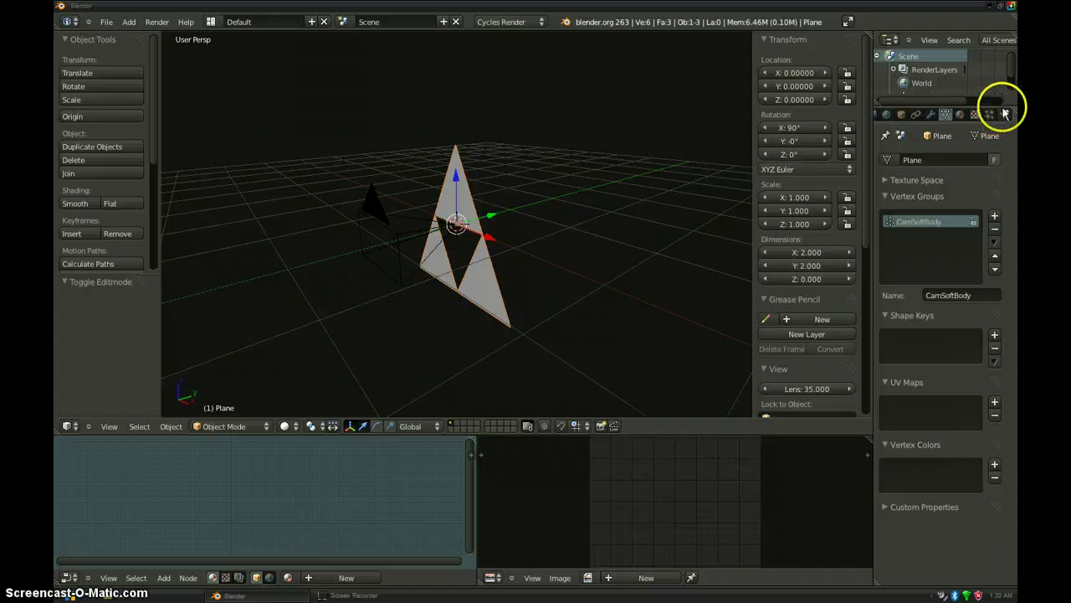
pyautogui.click(1004, 113)
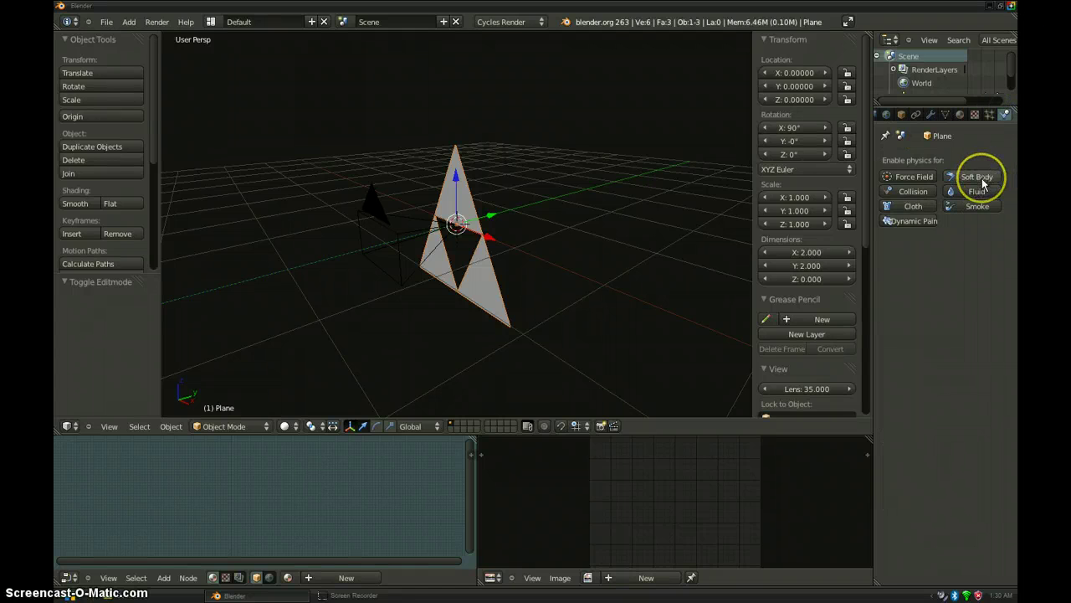
pyautogui.click(979, 179)
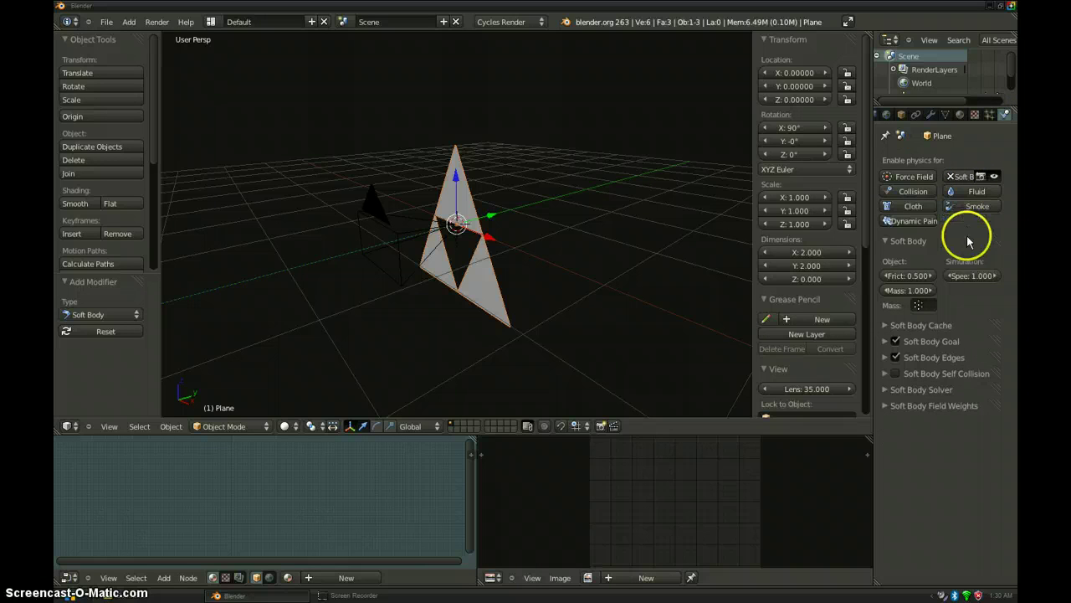
# - Set the Soft Body Goal vertex group to CamSoftBody, with goal damping 50 and object friction 10
pyautogui.click(954, 342)
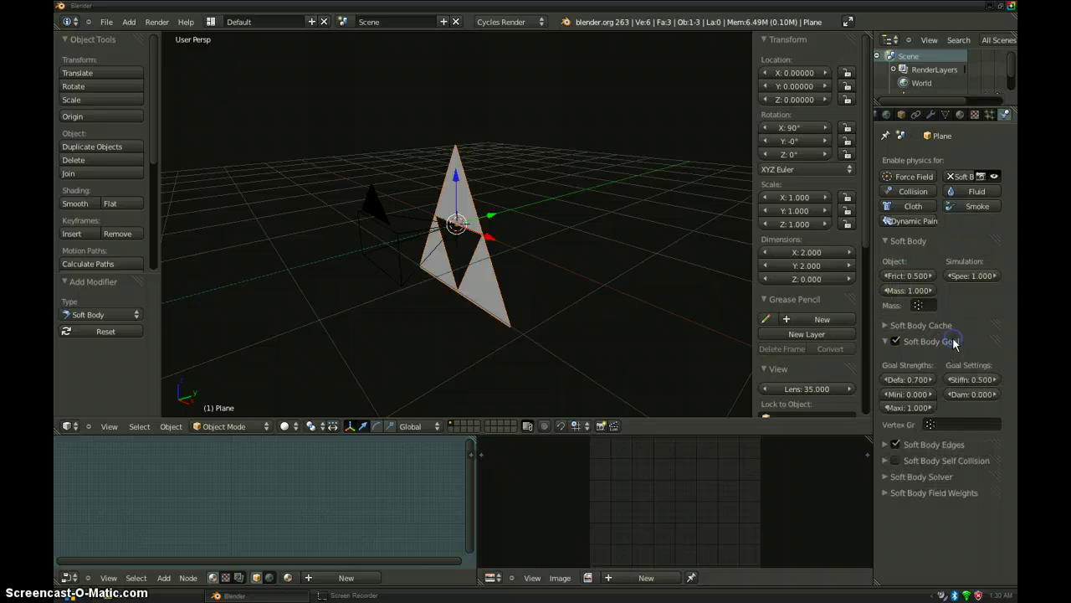
pyautogui.click(950, 426)
pyautogui.click(953, 444)
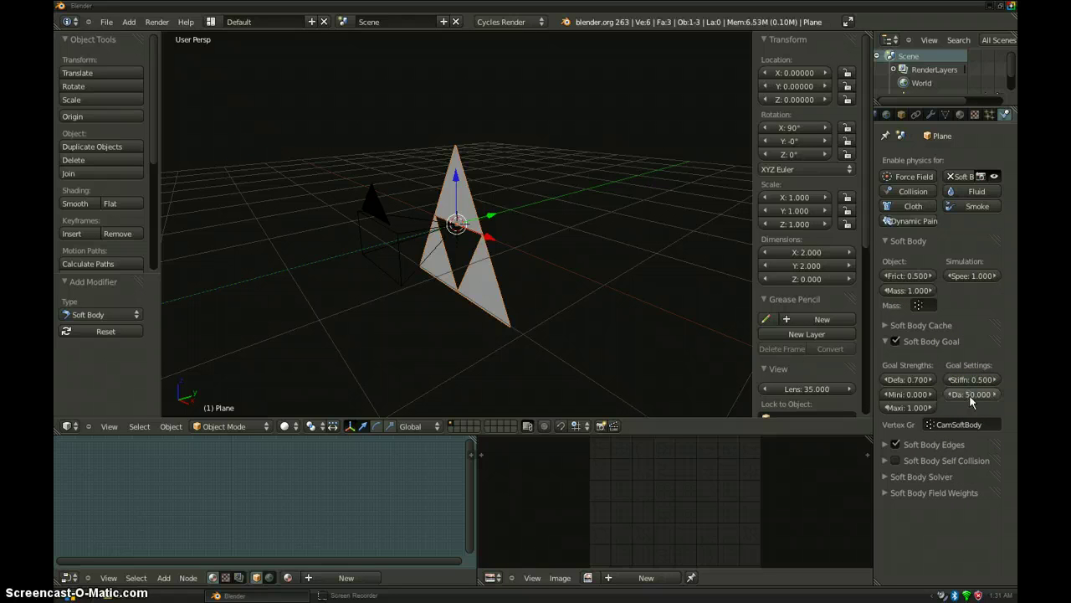
pyautogui.click(896, 276)
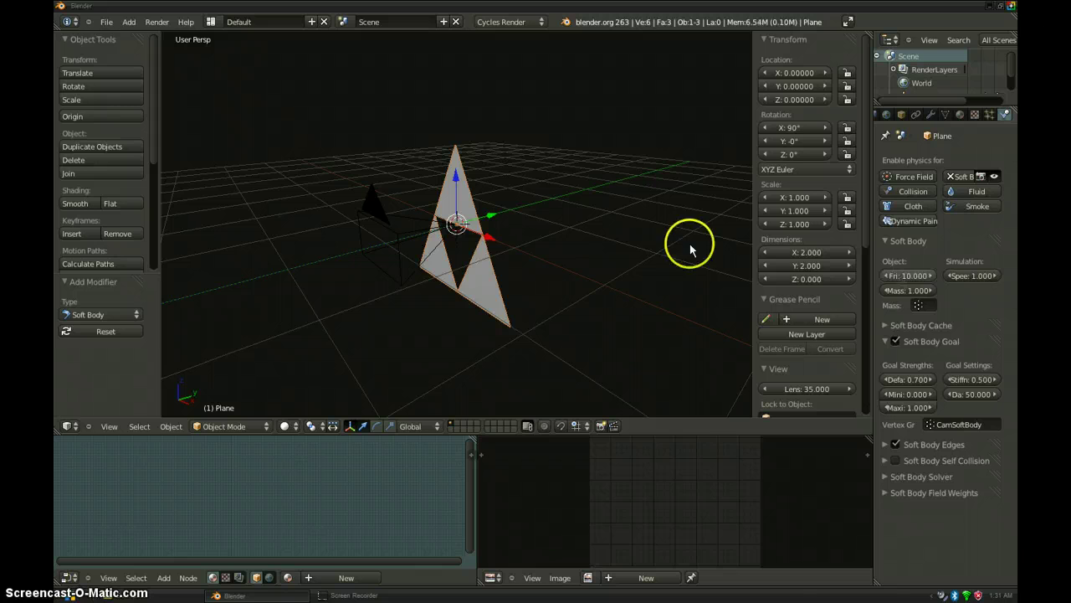
# - Add a UV sphere at the scene's centre and scale it down to about 0.64
pyautogui.moveTo(455, 281); pyautogui.dragTo(479, 282, button='middle')
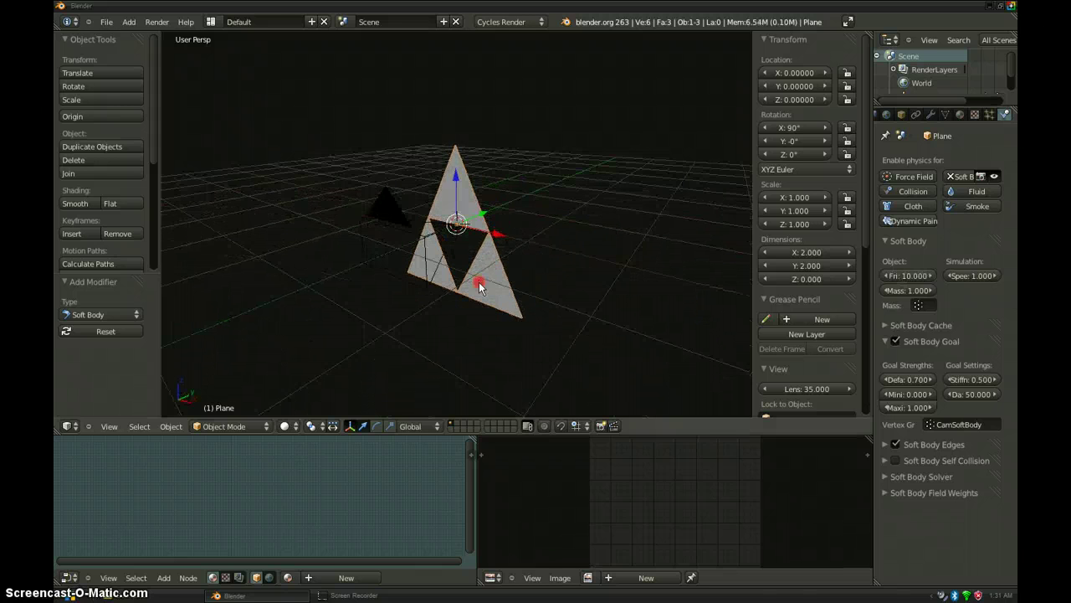
pyautogui.scroll(2, 483, 273)
pyautogui.moveTo(551, 231); pyautogui.dragTo(548, 230, button='middle')
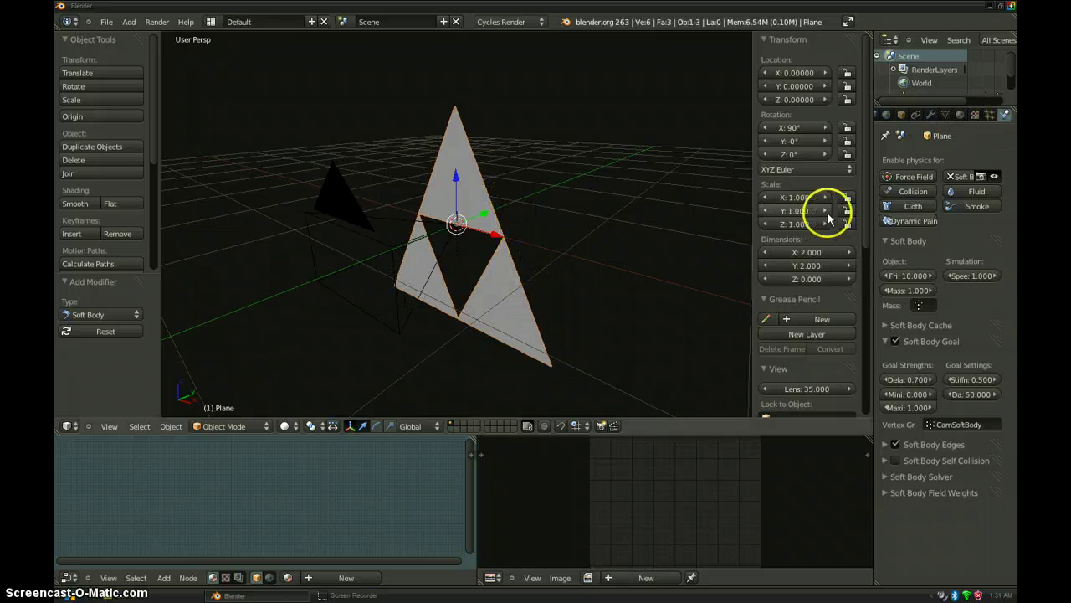
pyautogui.moveTo(505, 263); pyautogui.dragTo(452, 287, button='middle')
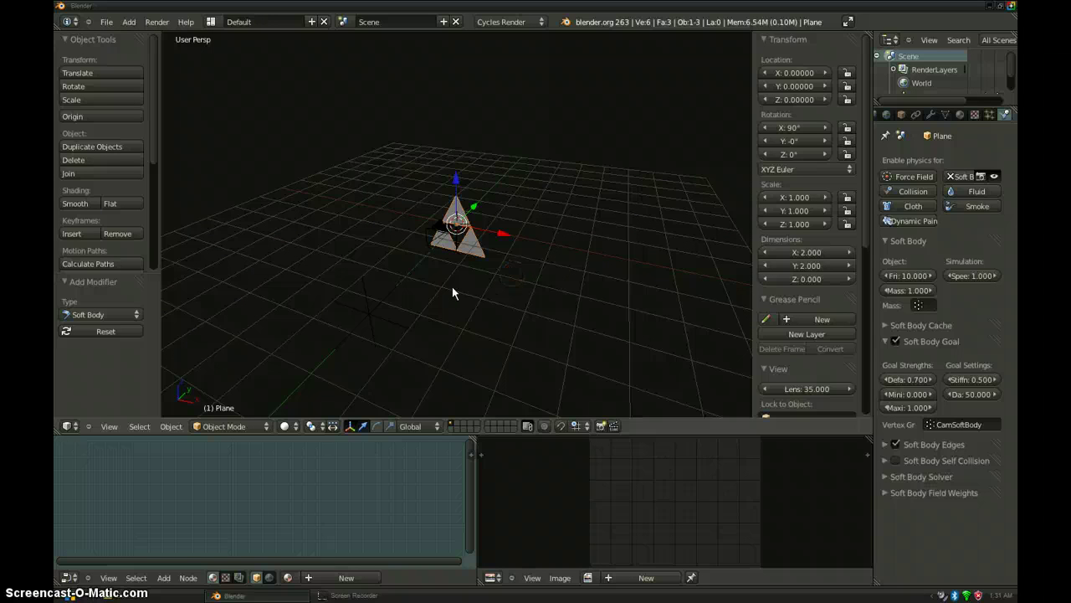
pyautogui.hotkey('shift', 'a')
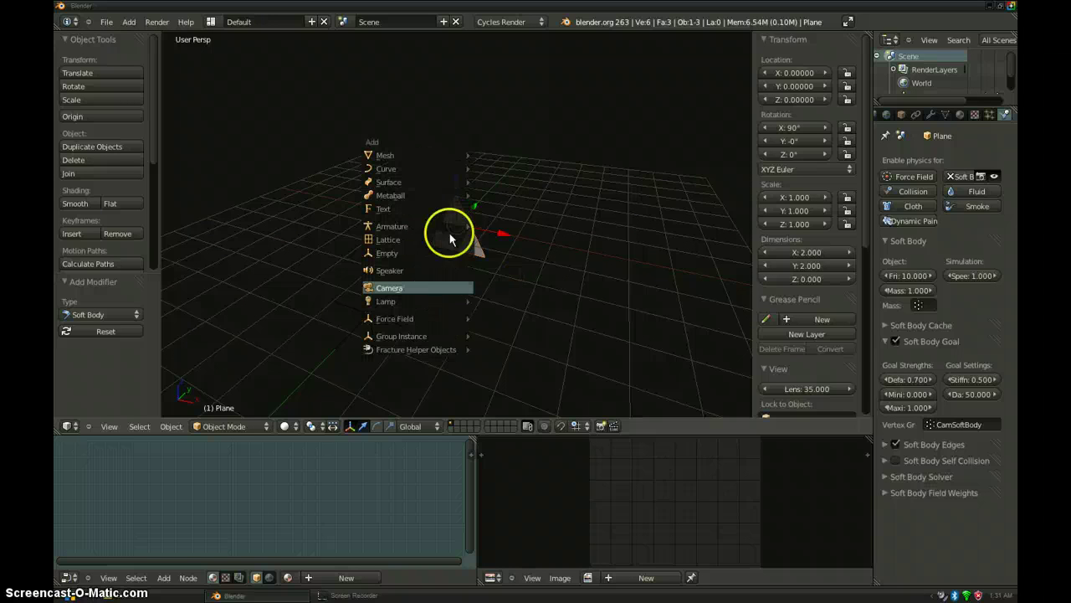
pyautogui.moveTo(453, 157)
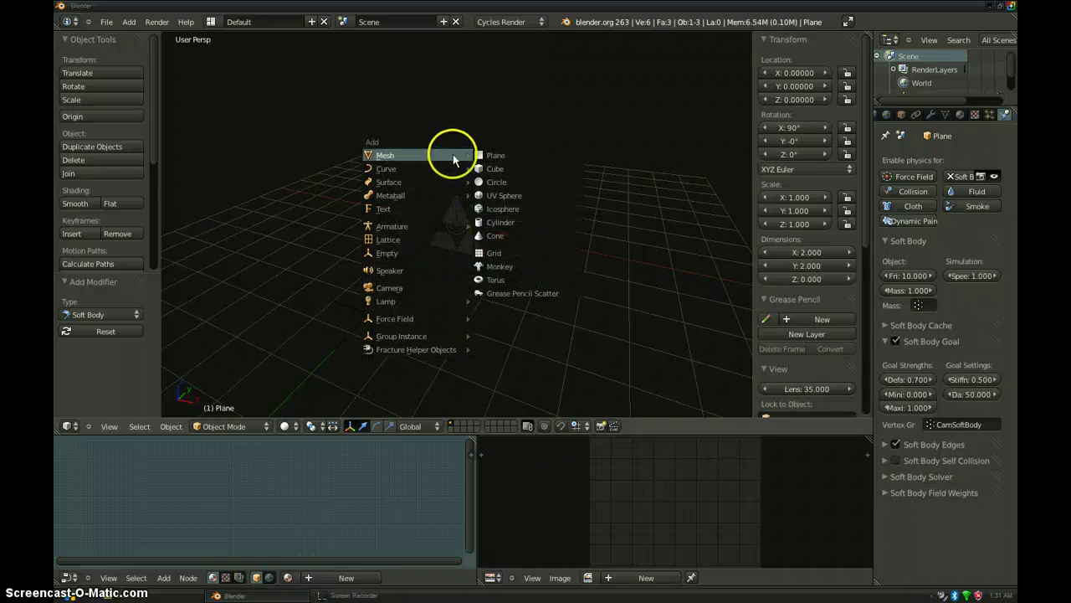
pyautogui.click(511, 198)
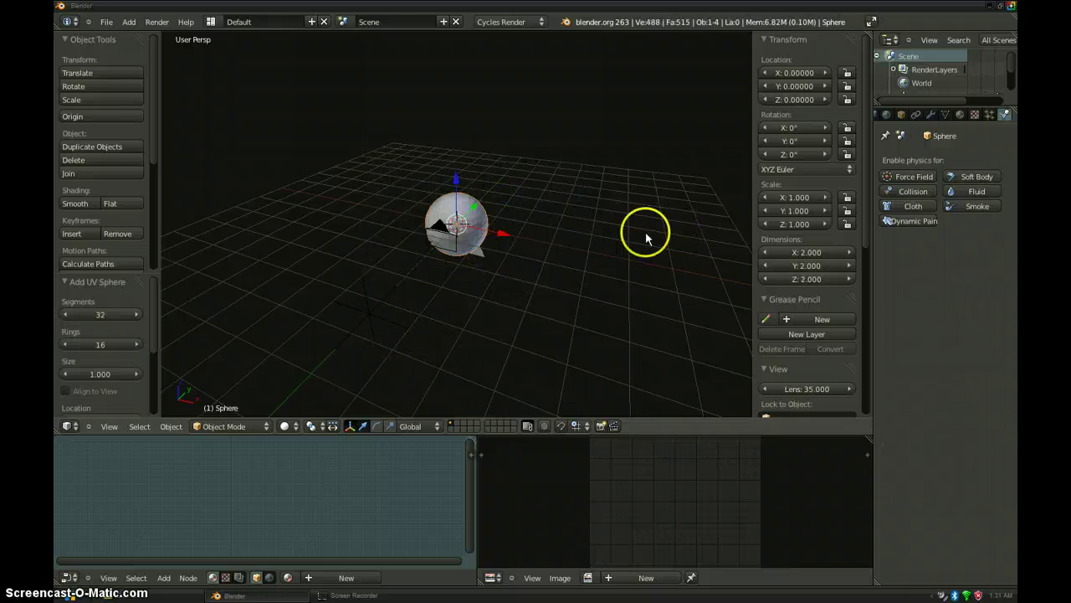
pyautogui.press('s')
pyautogui.click(598, 235)
# - Move the sphere beyond the empty, to about -6.13 on Y and -8.33 on X
pyautogui.moveTo(522, 266); pyautogui.dragTo(490, 286, button='middle')
pyautogui.click(490, 211)
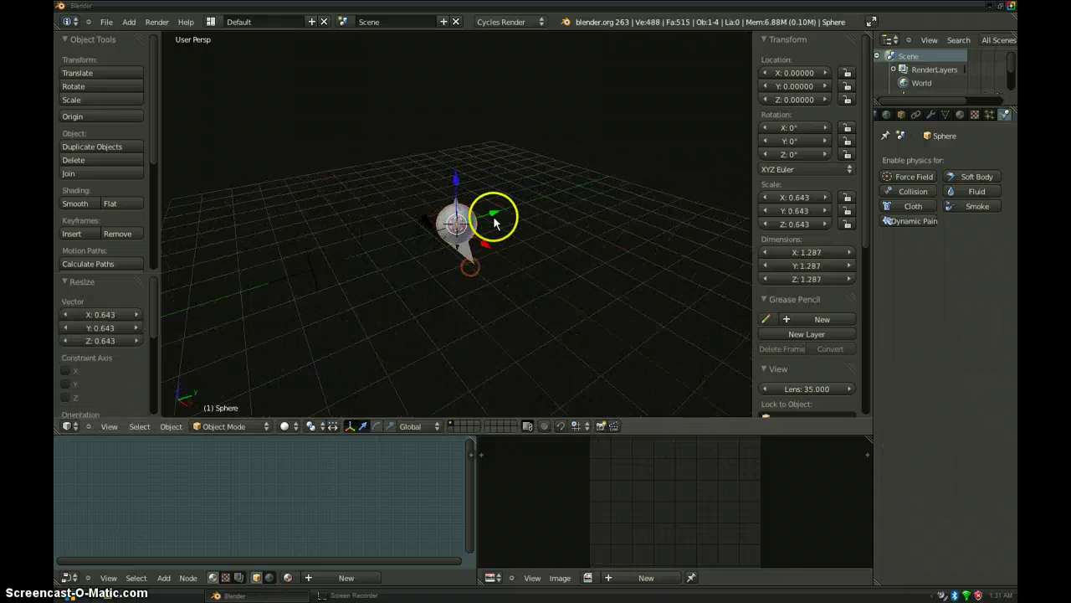
pyautogui.click(419, 239)
pyautogui.click(237, 319)
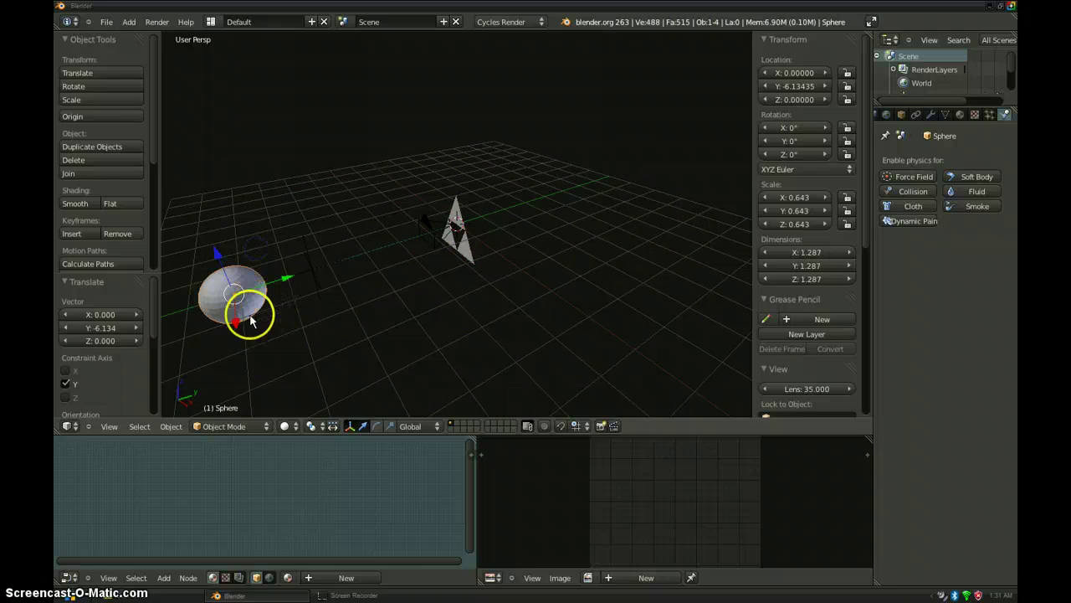
pyautogui.click(254, 216)
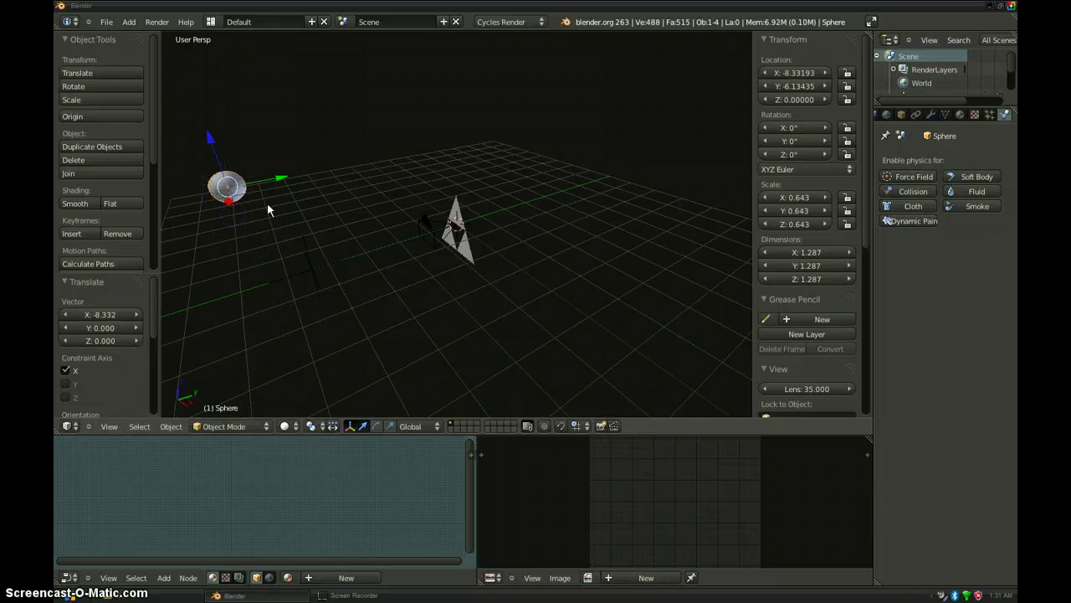
# - Duplicate the sphere and move the copy along the X axis to the opposite side of the empty
pyautogui.hotkey('shift', 'd')
pyautogui.click(267, 203)
pyautogui.click(231, 207)
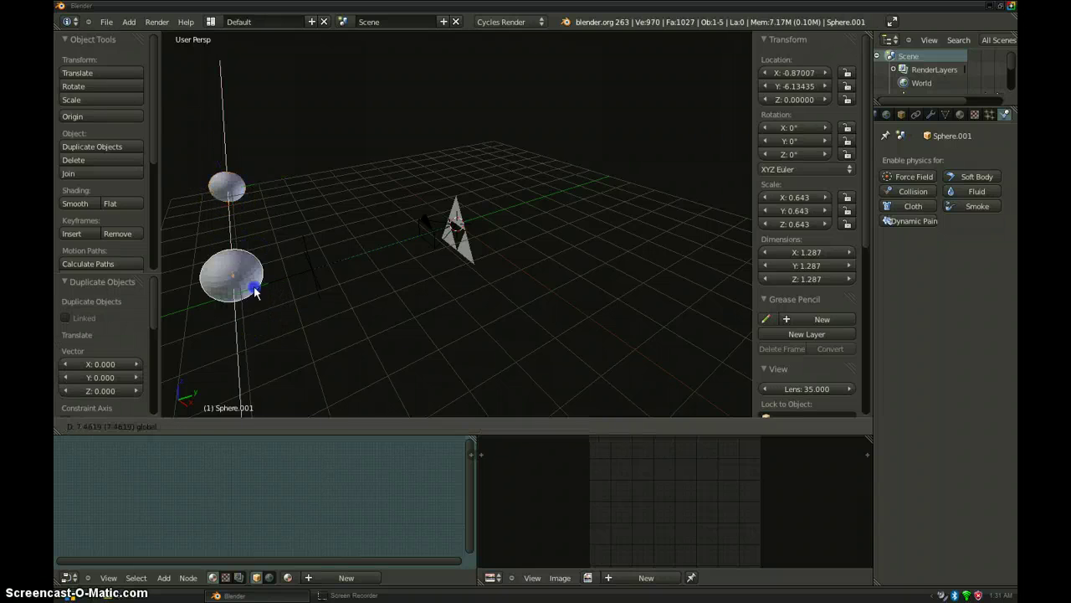
pyautogui.click(295, 370)
pyautogui.moveTo(293, 366); pyautogui.dragTo(400, 326)
pyautogui.moveTo(363, 372); pyautogui.dragTo(407, 412)
# - Select the empty and change the Node Editor area into a Timeline
pyautogui.moveTo(397, 287); pyautogui.dragTo(430, 295, button='middle')
pyautogui.rightClick(331, 303)
pyautogui.moveTo(332, 307); pyautogui.dragTo(426, 291, button='middle')
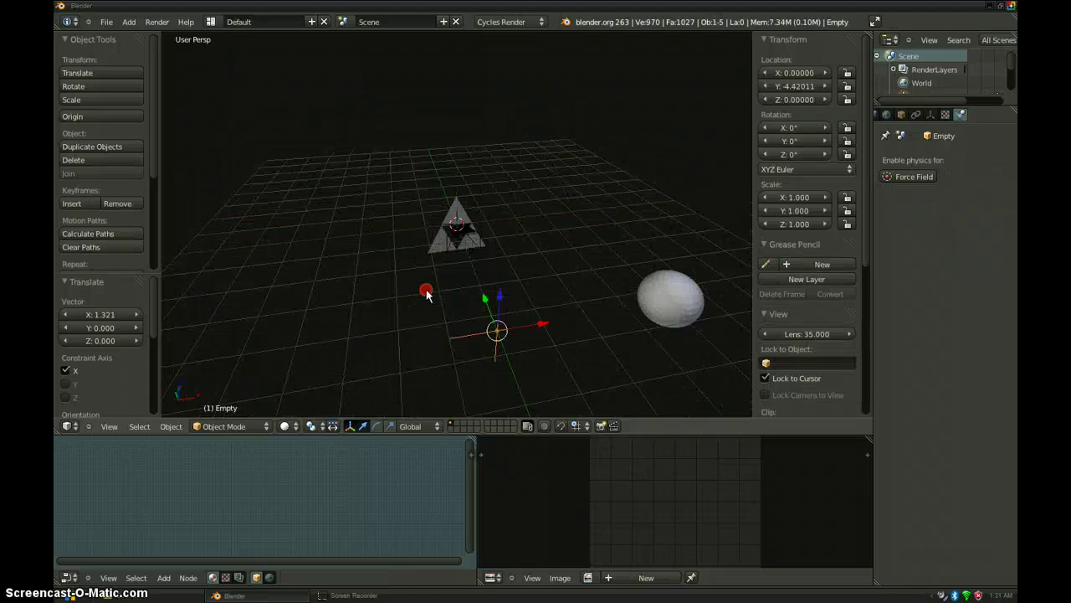
pyautogui.click(69, 577)
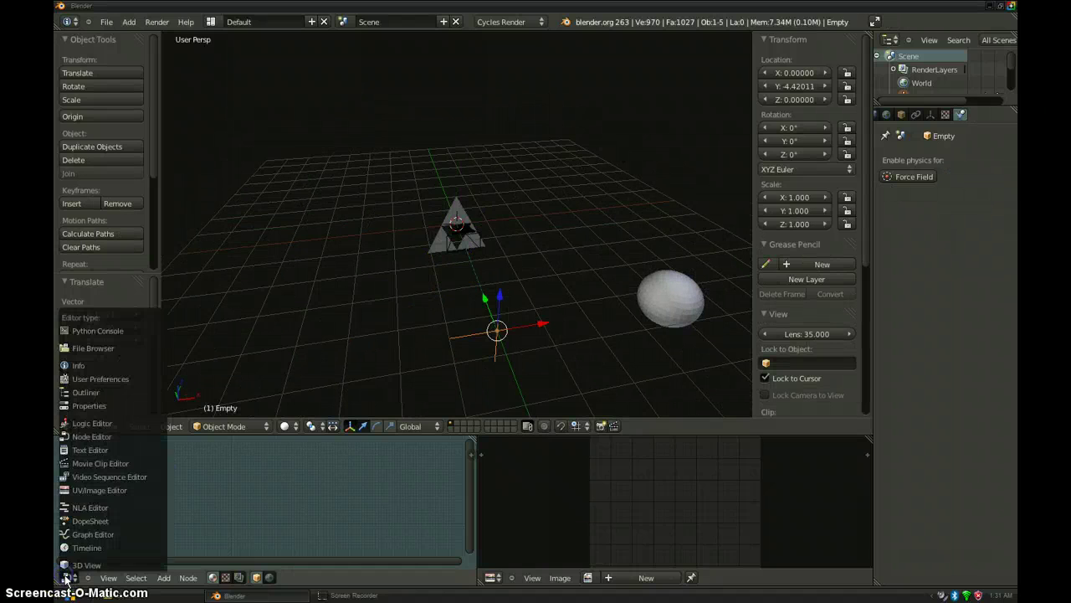
pyautogui.click(100, 548)
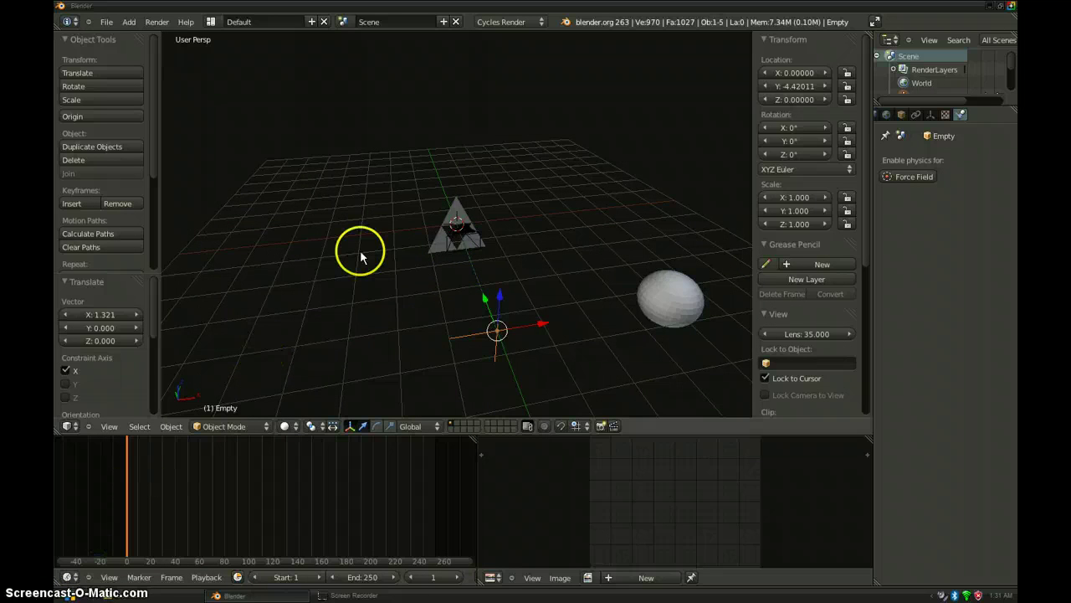
# - Move the empty onto the sphere on the negative X side, about -8.23 on X and -6.01 on Y, and insert a location keyframe
pyautogui.moveTo(361, 256); pyautogui.dragTo(504, 310, button='middle')
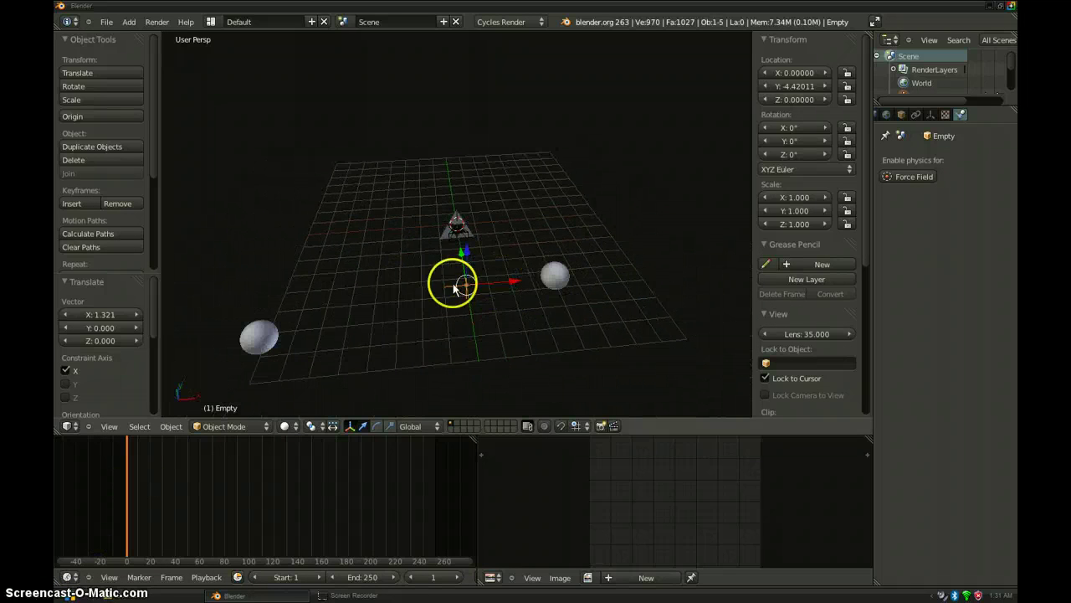
pyautogui.moveTo(513, 281); pyautogui.dragTo(334, 291)
pyautogui.moveTo(299, 258); pyautogui.dragTo(306, 328)
pyautogui.press('i')
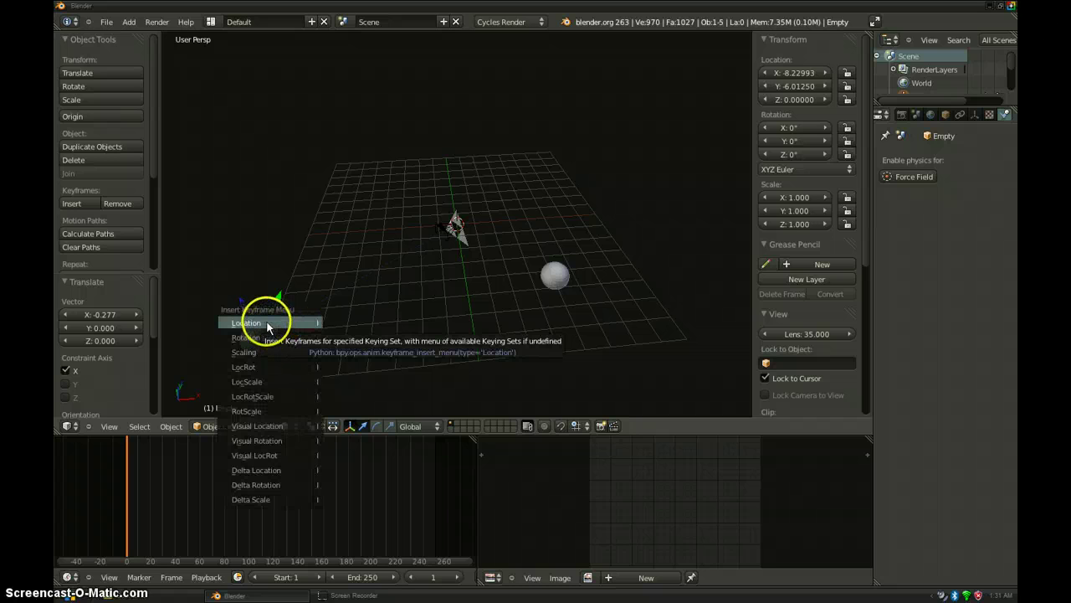
pyautogui.click(268, 325)
# - Insert a second location keyframe for the empty at frame 29, in the same position
pyautogui.click(162, 467)
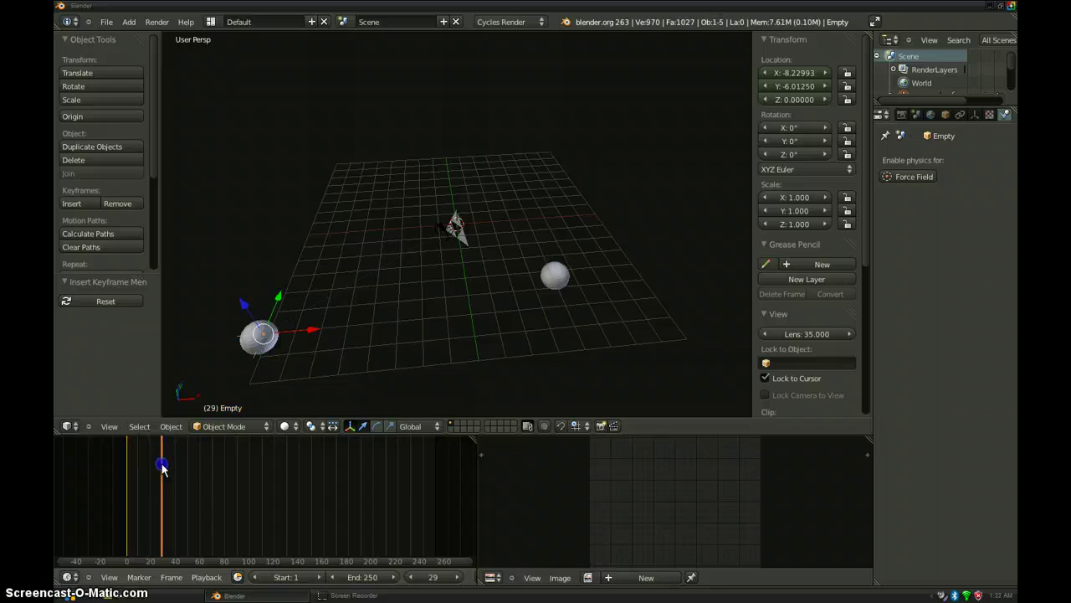
pyautogui.press('i')
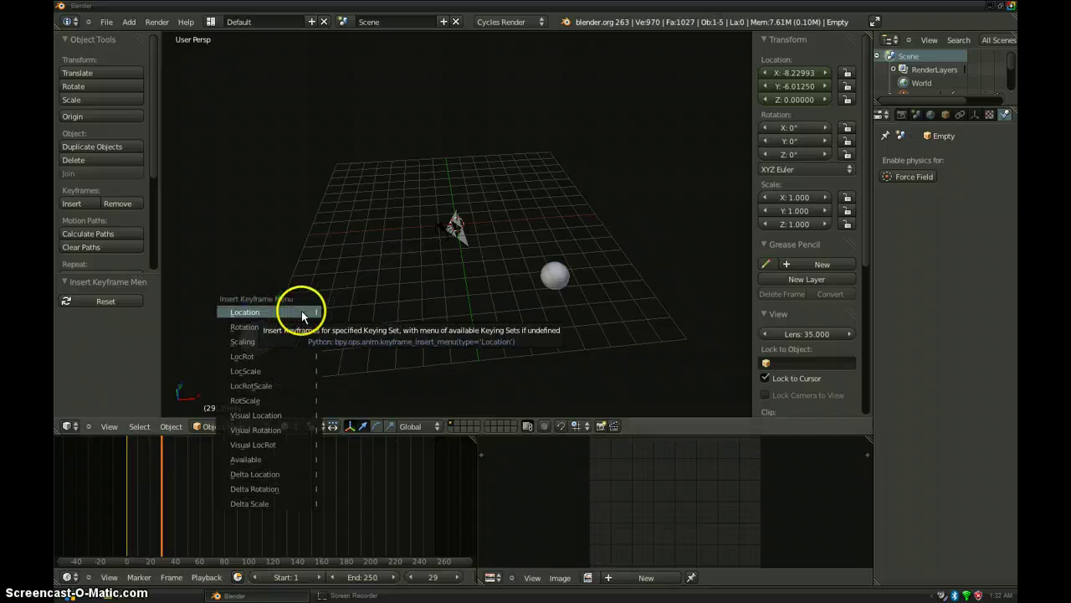
pyautogui.click(301, 313)
# - Move the empty onto the other sphere at frame 29, to about 4.27 on X and -4.22 on Y
pyautogui.click(316, 332)
pyautogui.moveTo(313, 328); pyautogui.dragTo(608, 237)
pyautogui.moveTo(564, 276); pyautogui.dragTo(554, 241)
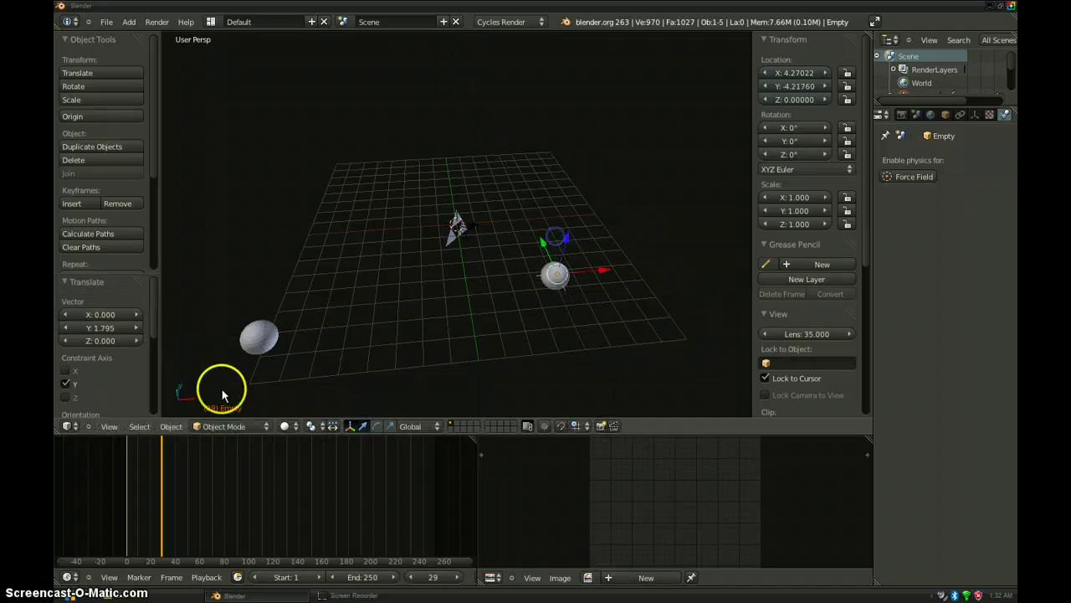
# - At frame 59, move the empty onto the other sphere, about 4.26 on X and -4.16 on Y, and insert a location keyframe
pyautogui.click(199, 481)
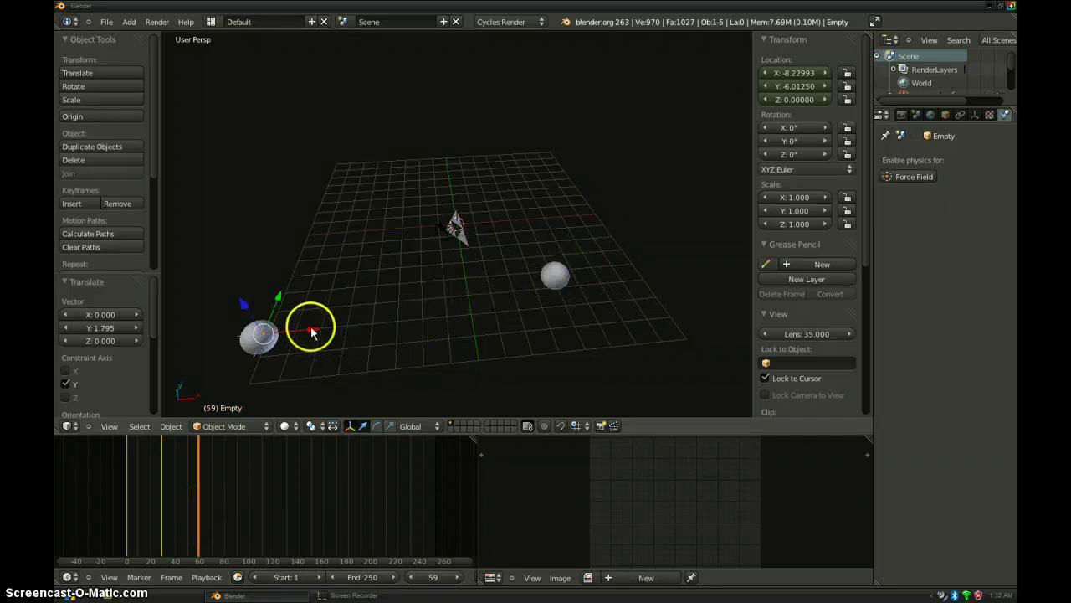
pyautogui.moveTo(310, 326); pyautogui.dragTo(606, 271)
pyautogui.press('i')
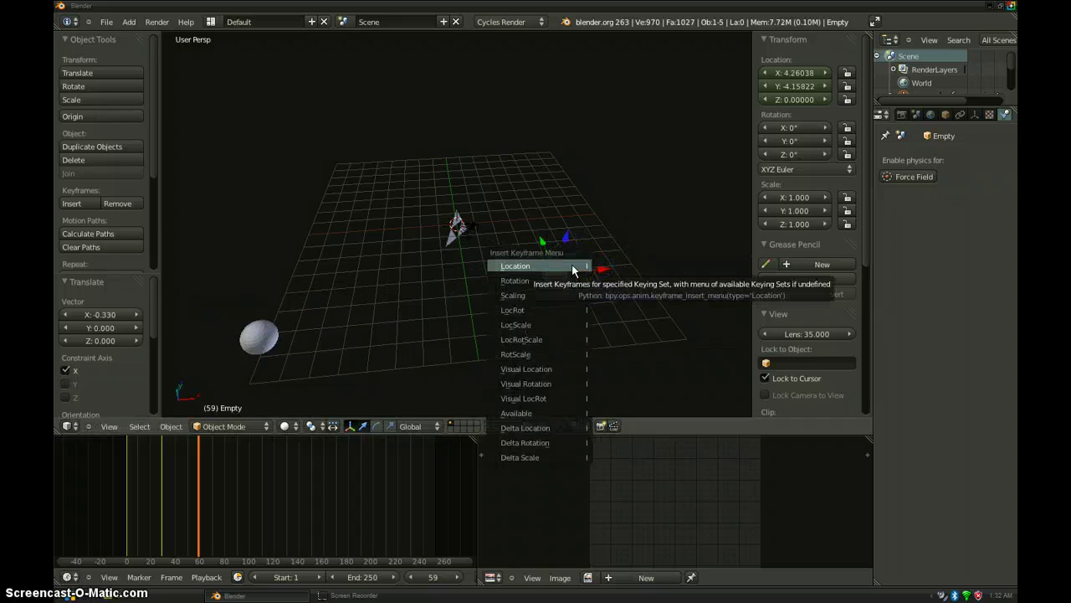
pyautogui.click(548, 267)
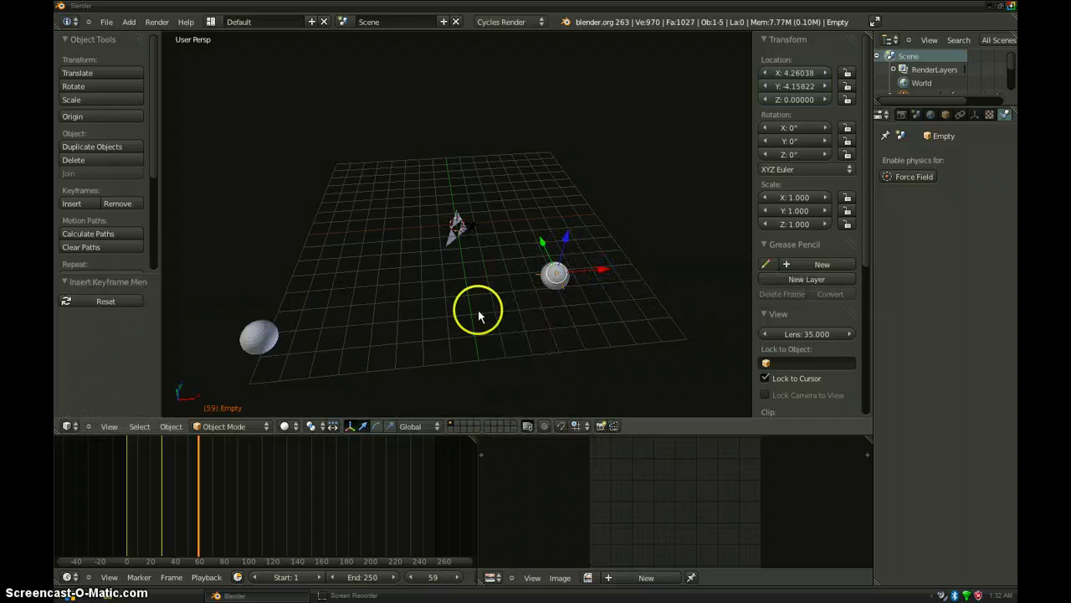
# - Return to frame 0, play the animation through the camera view to check the camera's motion, and stop playback
pyautogui.scroll(2, 476, 315)
pyautogui.scroll(-2, 476, 314)
pyautogui.click(198, 475)
pyautogui.moveTo(198, 477); pyautogui.dragTo(114, 484)
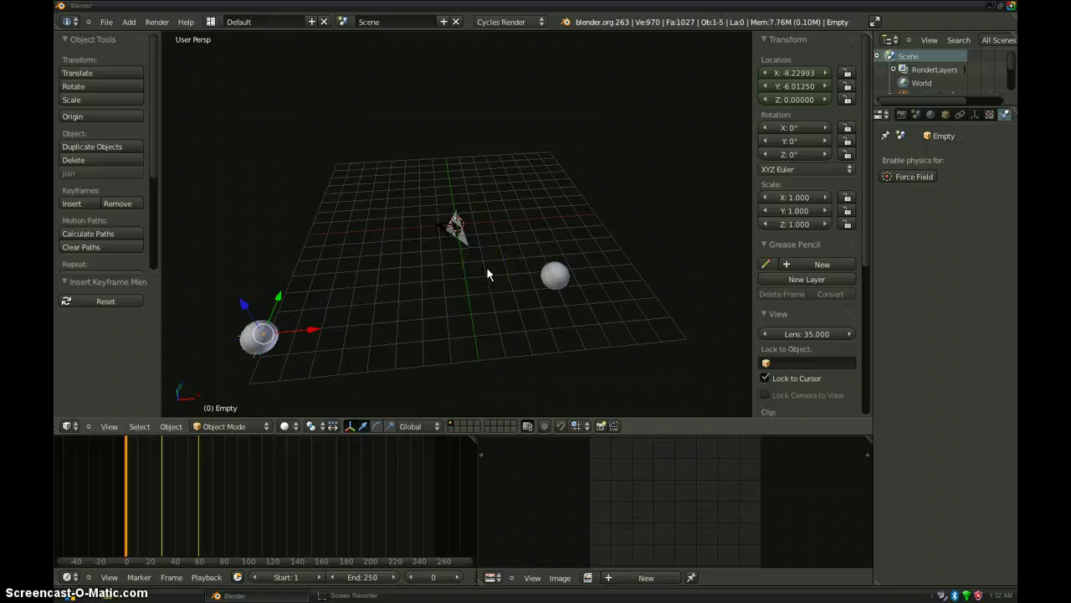
pyautogui.press('KP_0')
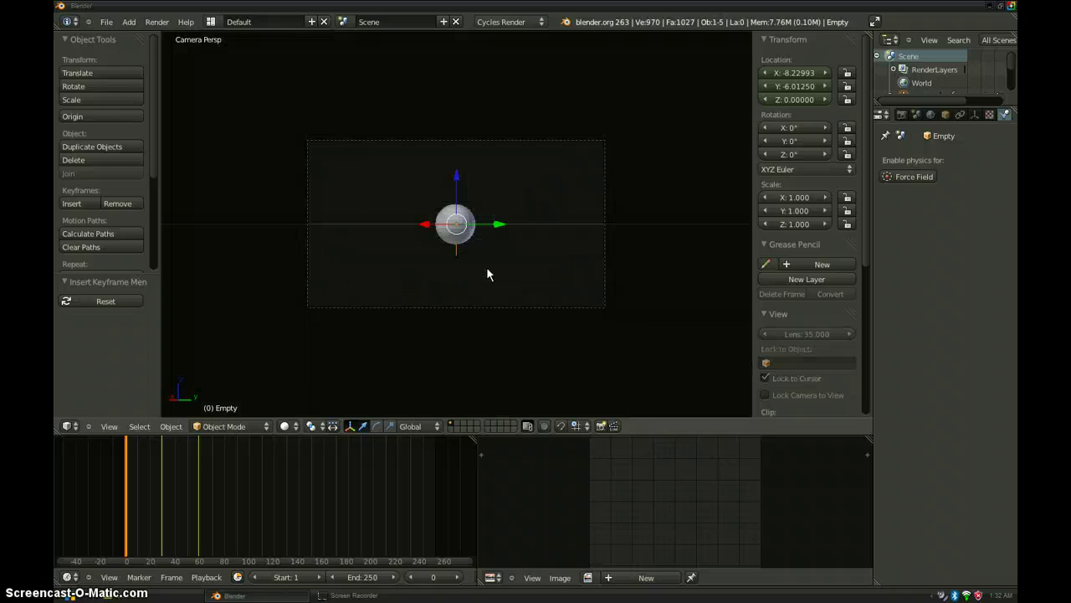
pyautogui.hotkey('alt', 'a')
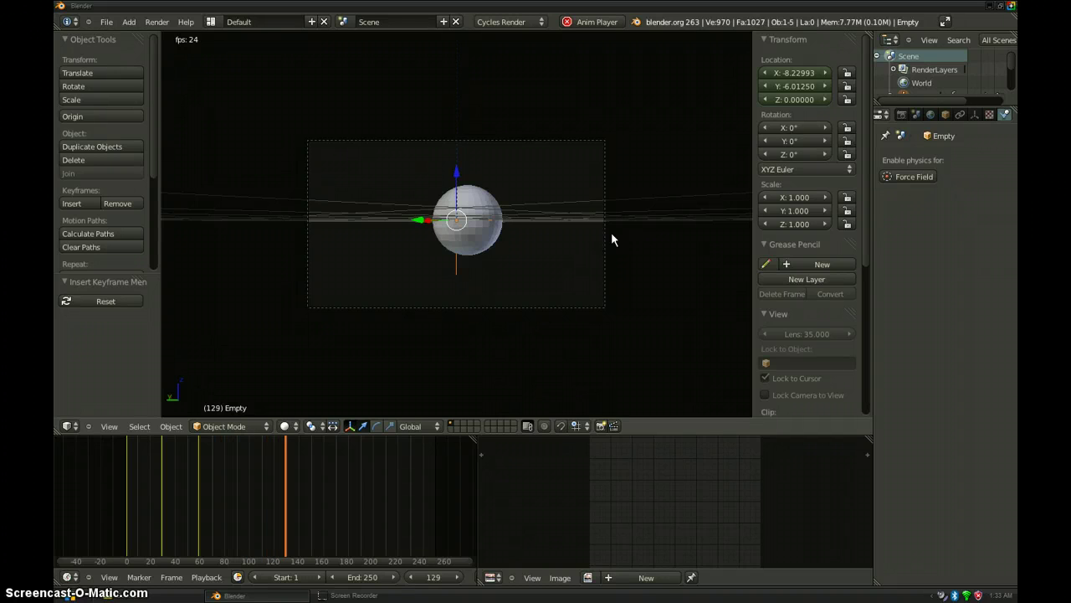
pyautogui.hotkey('alt', 'a')
# - Leave the camera view and add a Wind force field at the scene's centre
pyautogui.moveTo(598, 238); pyautogui.dragTo(530, 207, button='middle')
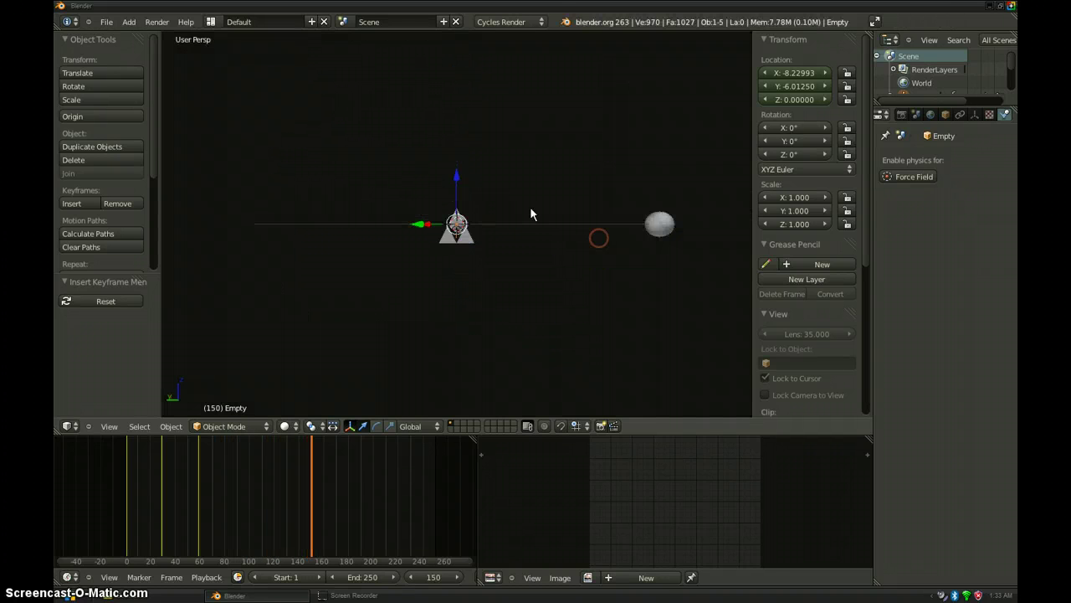
pyautogui.moveTo(545, 262)
pyautogui.mouseDown(button='middle')
pyautogui.moveTo(641, 259)
pyautogui.moveTo(474, 246)
pyautogui.moveTo(539, 264)
pyautogui.mouseUp(button='middle')
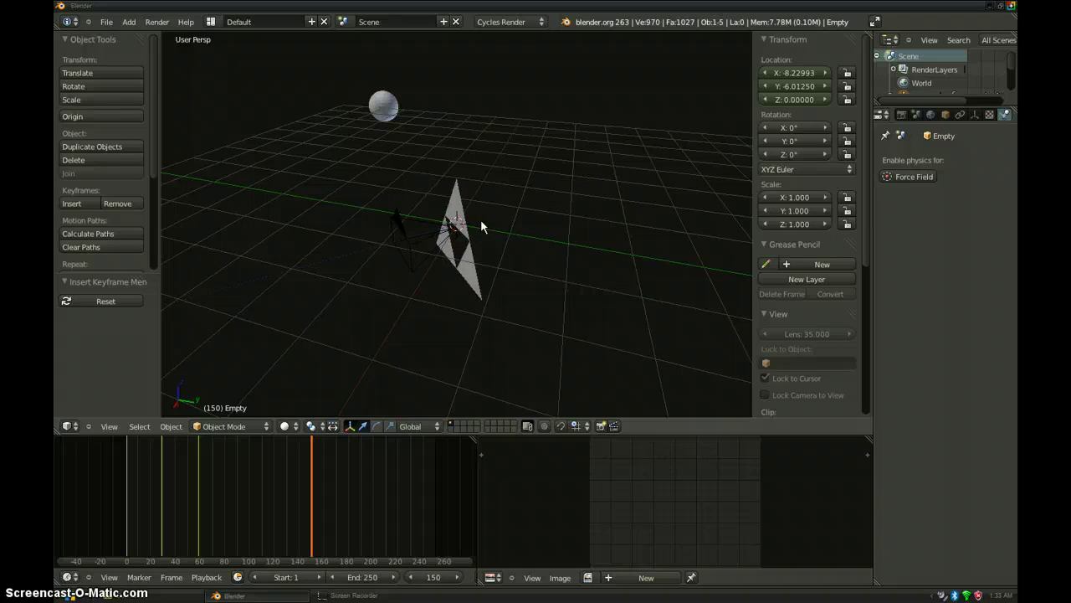
pyautogui.hotkey('shift', 'a')
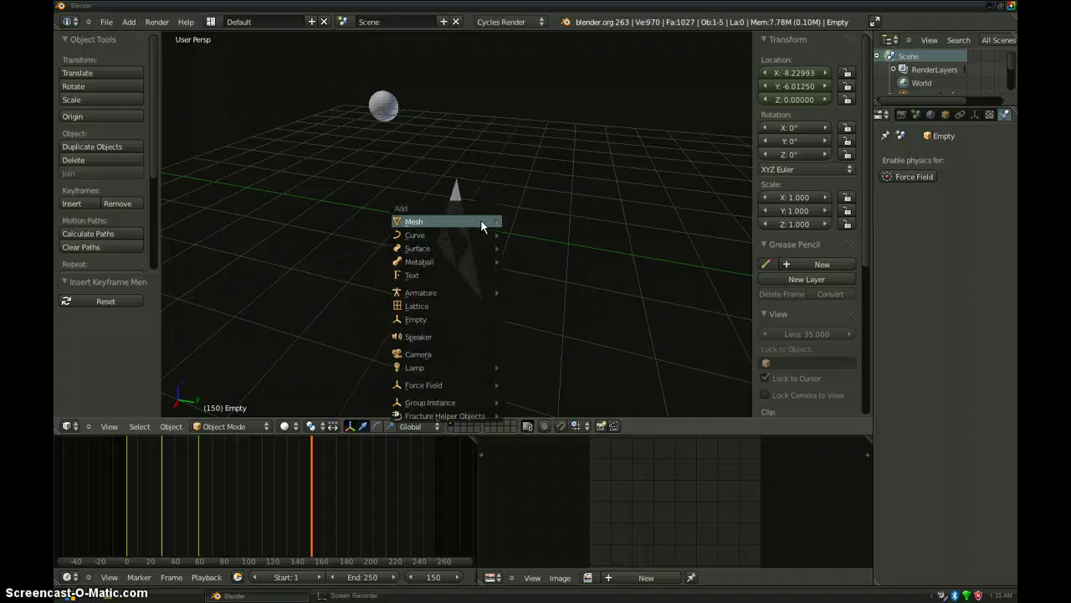
pyautogui.click(475, 368)
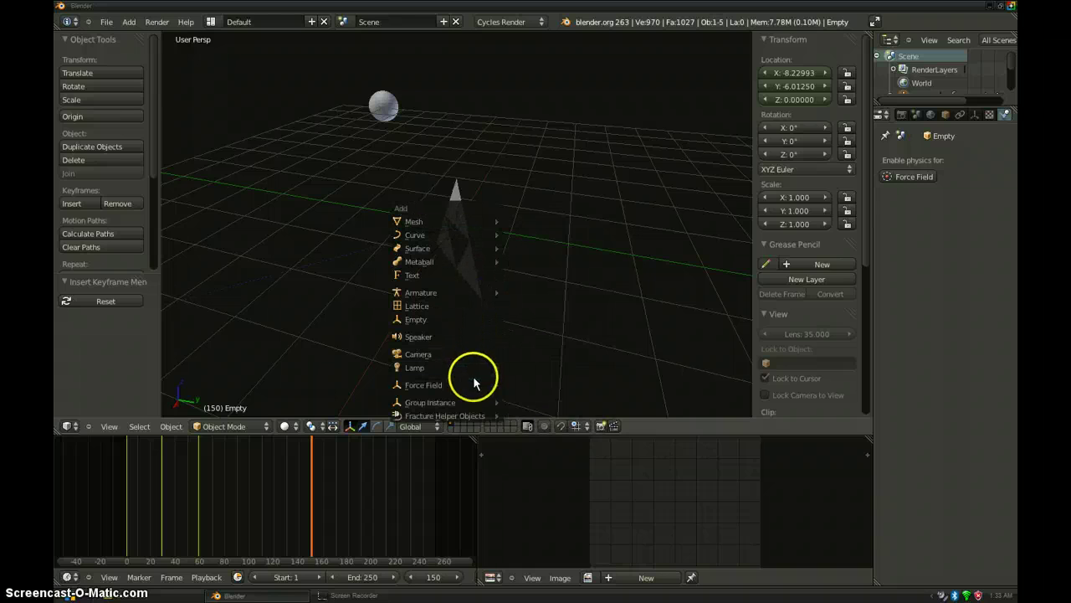
pyautogui.moveTo(475, 384)
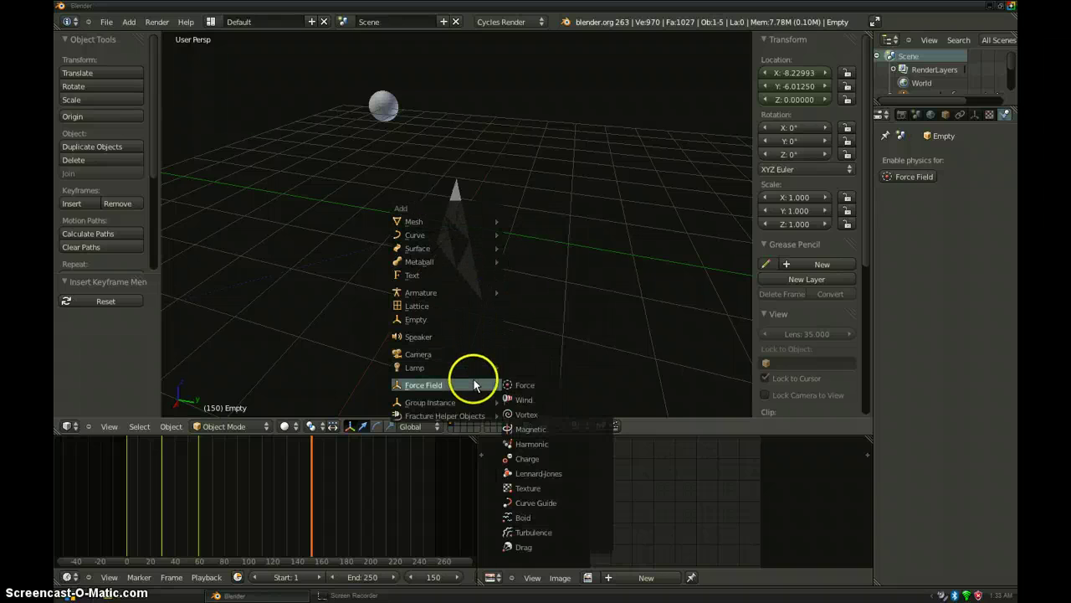
pyautogui.click(533, 403)
pyautogui.moveTo(502, 251); pyautogui.dragTo(488, 219, button='middle')
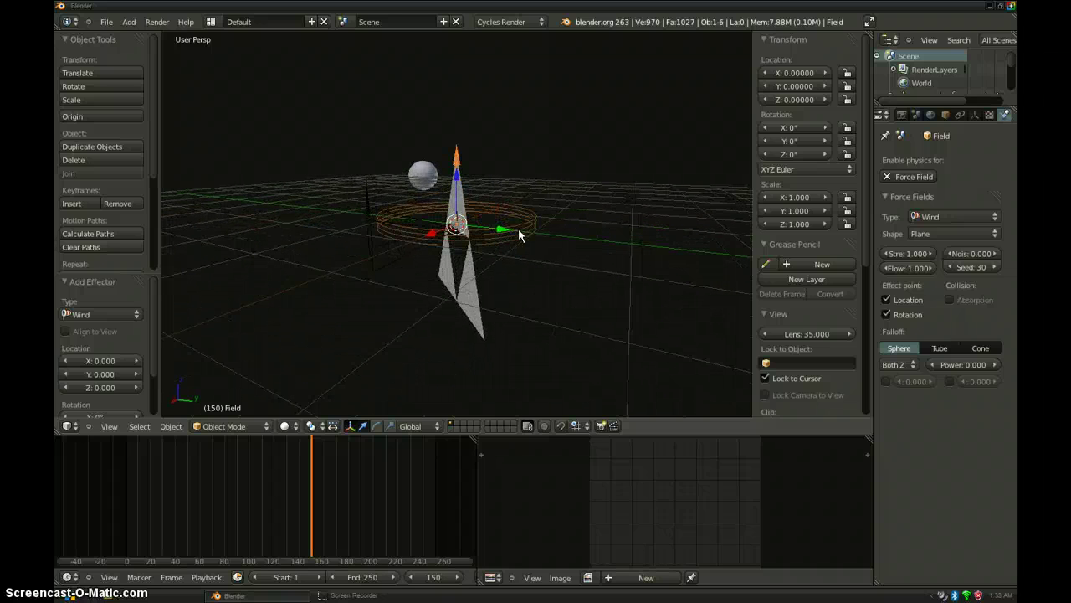
# - Add a Copy Location constraint to the wind field with the Plane as its target
pyautogui.click(961, 115)
pyautogui.click(959, 159)
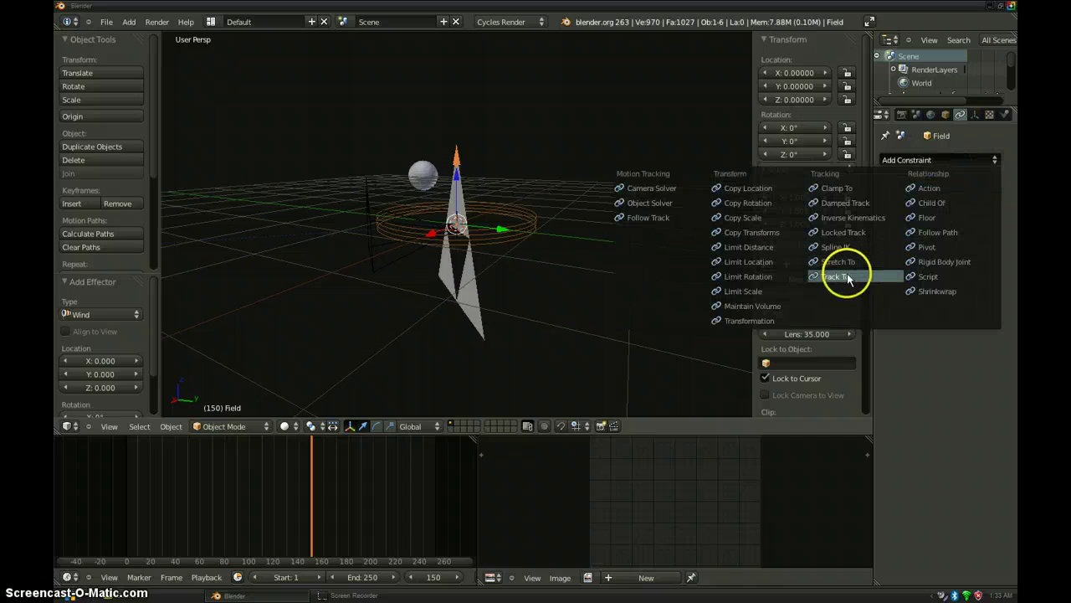
pyautogui.click(760, 193)
pyautogui.click(973, 209)
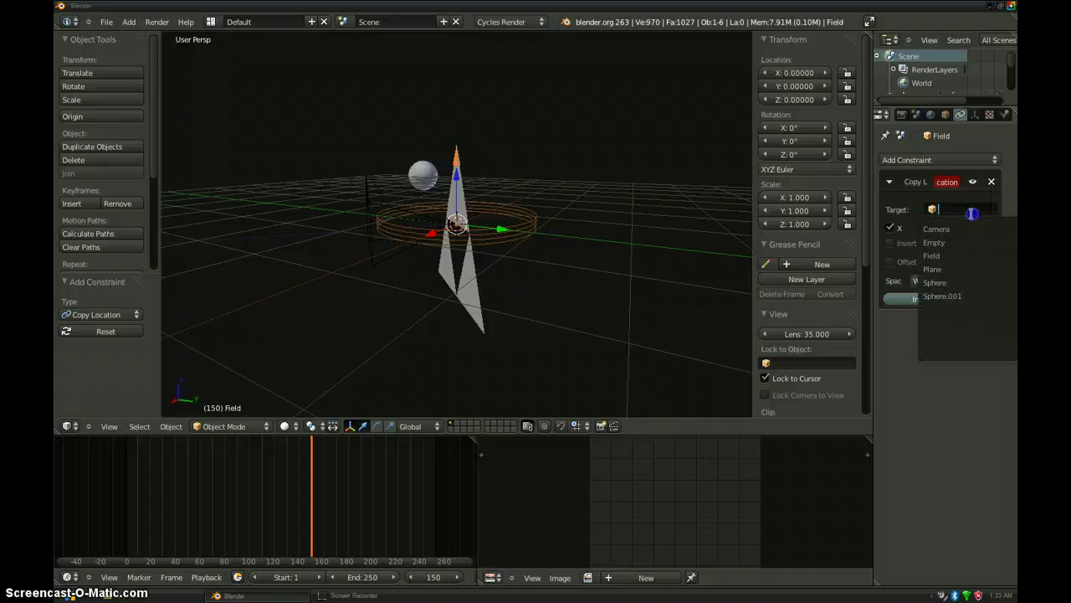
pyautogui.click(949, 268)
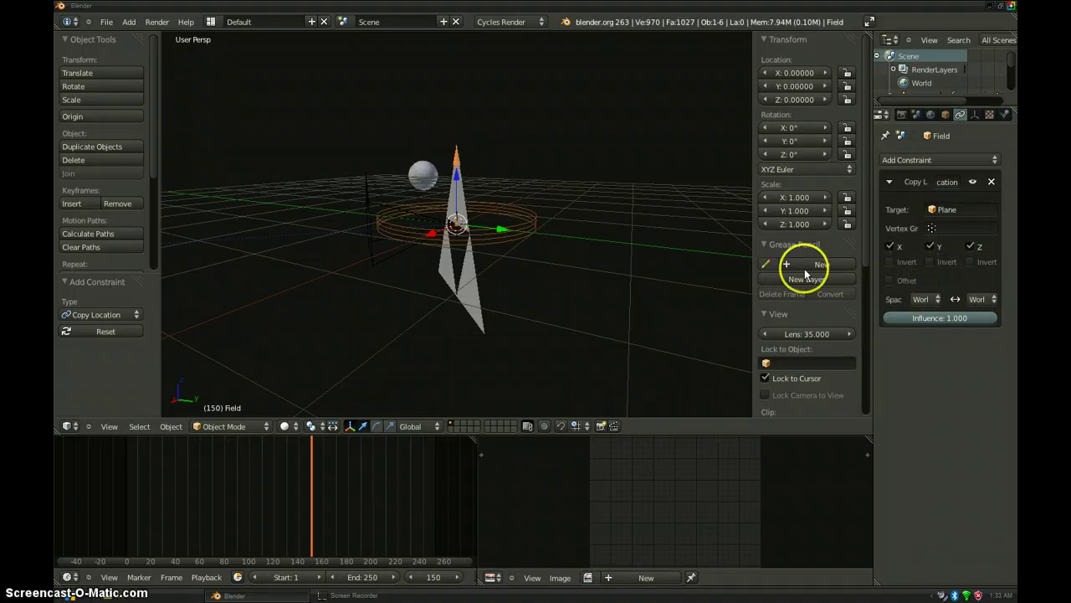
# - Test-move the triangular plane to check whether the wind field follows it, cancel the move and reselect the field
pyautogui.rightClick(457, 178)
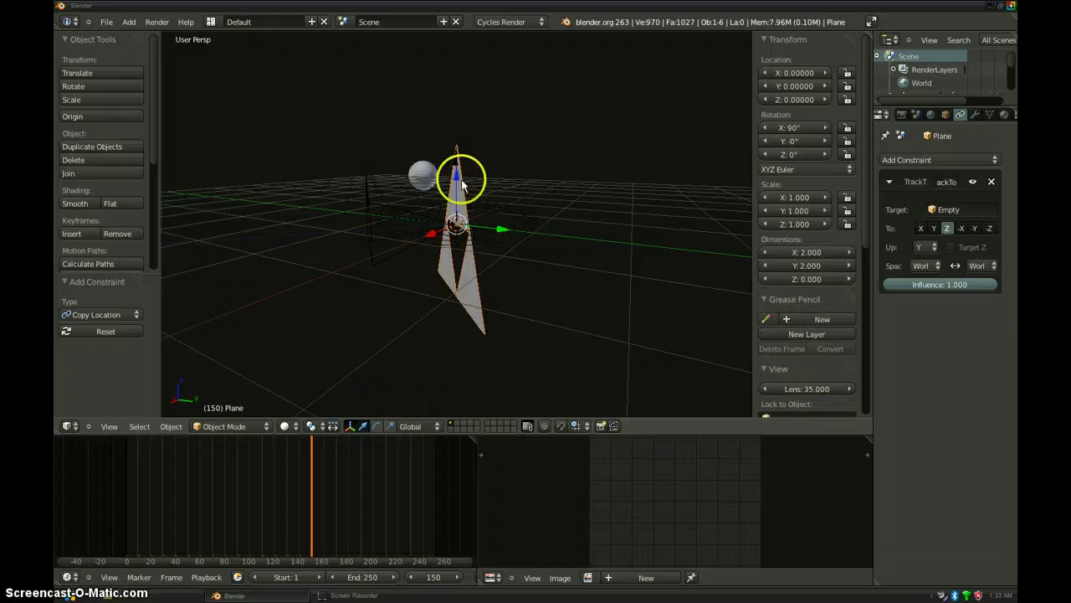
pyautogui.moveTo(462, 184); pyautogui.dragTo(496, 182, button='middle')
pyautogui.moveTo(473, 130); pyautogui.dragTo(626, 148, button='right')
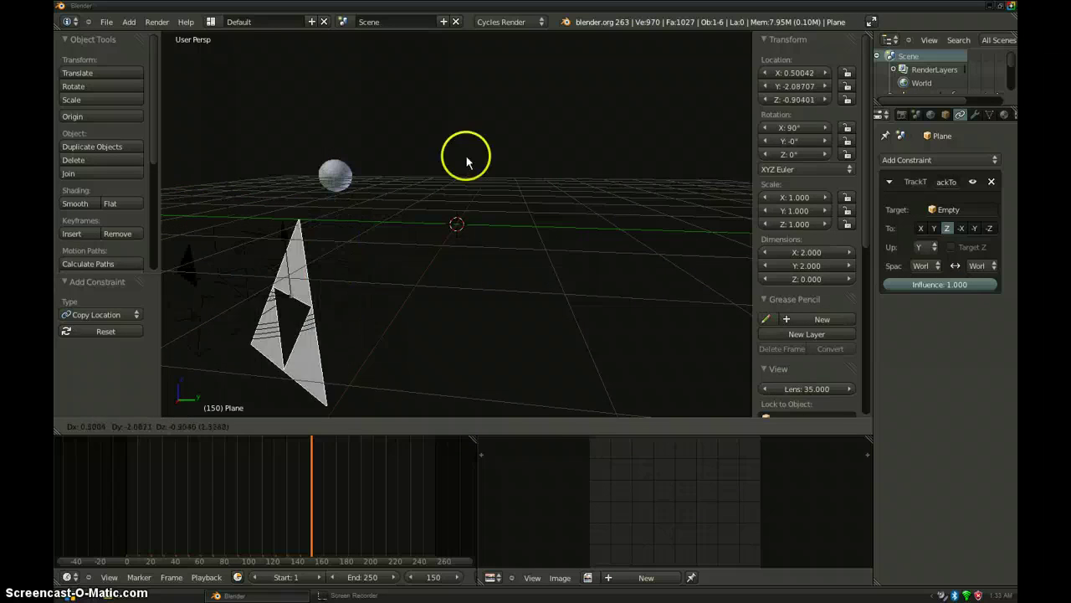
pyautogui.rightClick(491, 147)
pyautogui.rightClick(500, 226)
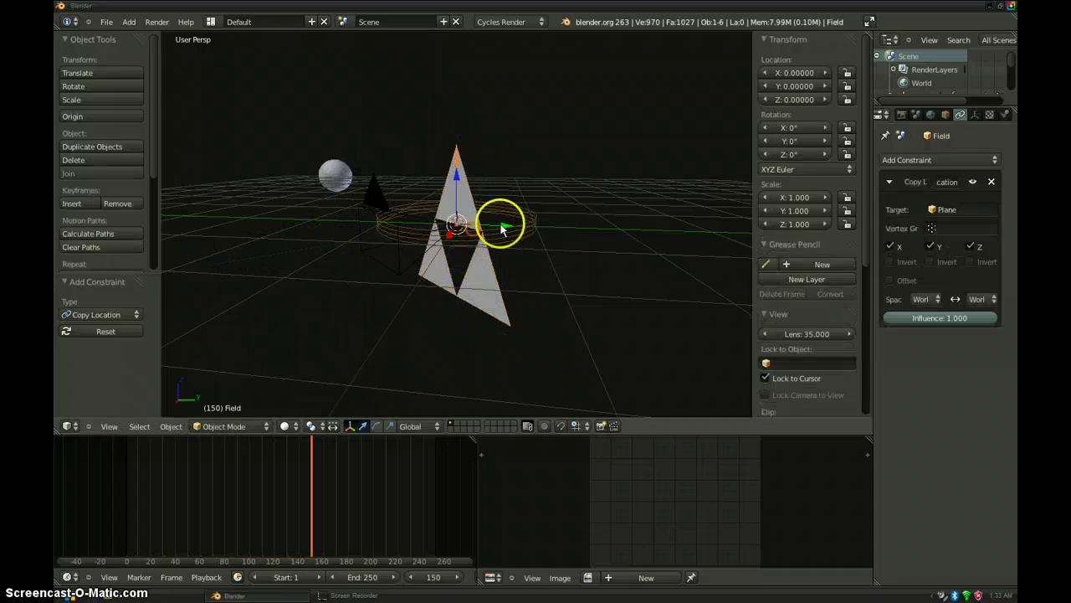
# - Set the wind field's noise to 1, flow to 0 and strength to 0.1
pyautogui.scroll(2, 510, 227)
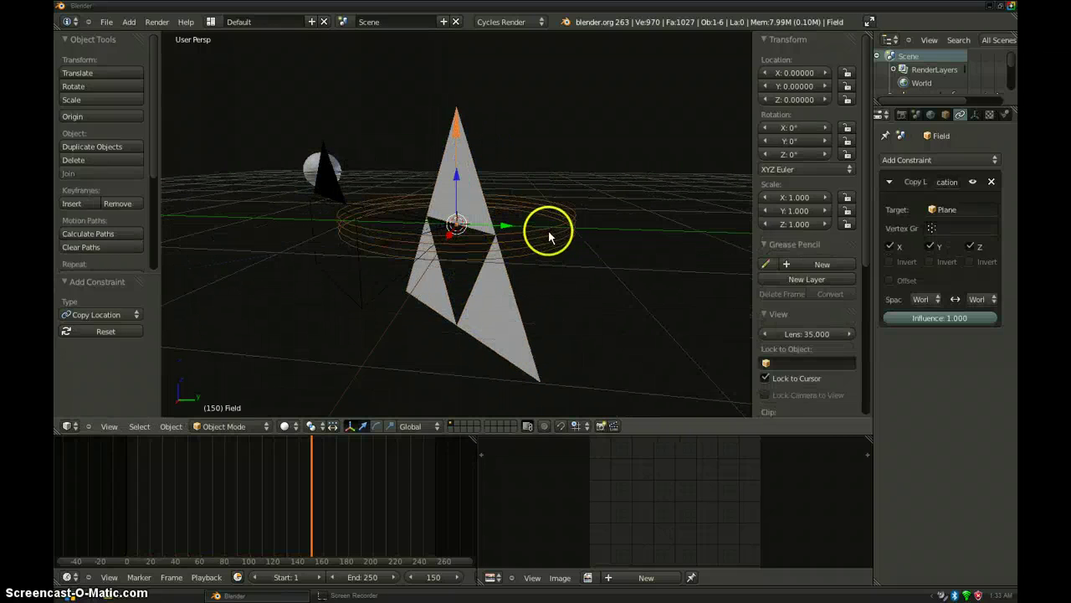
pyautogui.click(1007, 115)
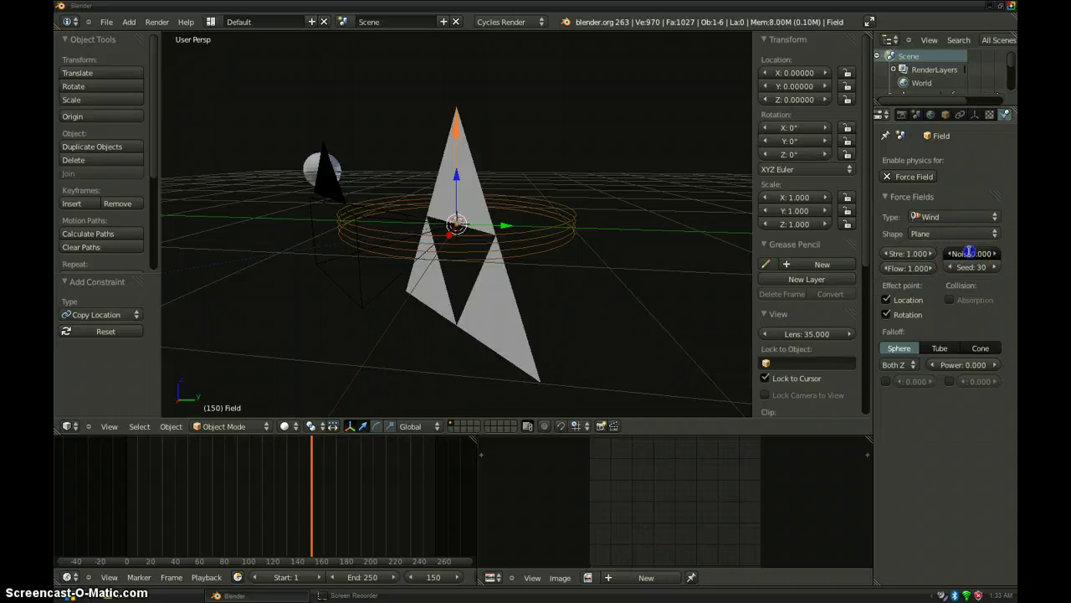
pyautogui.click(926, 239)
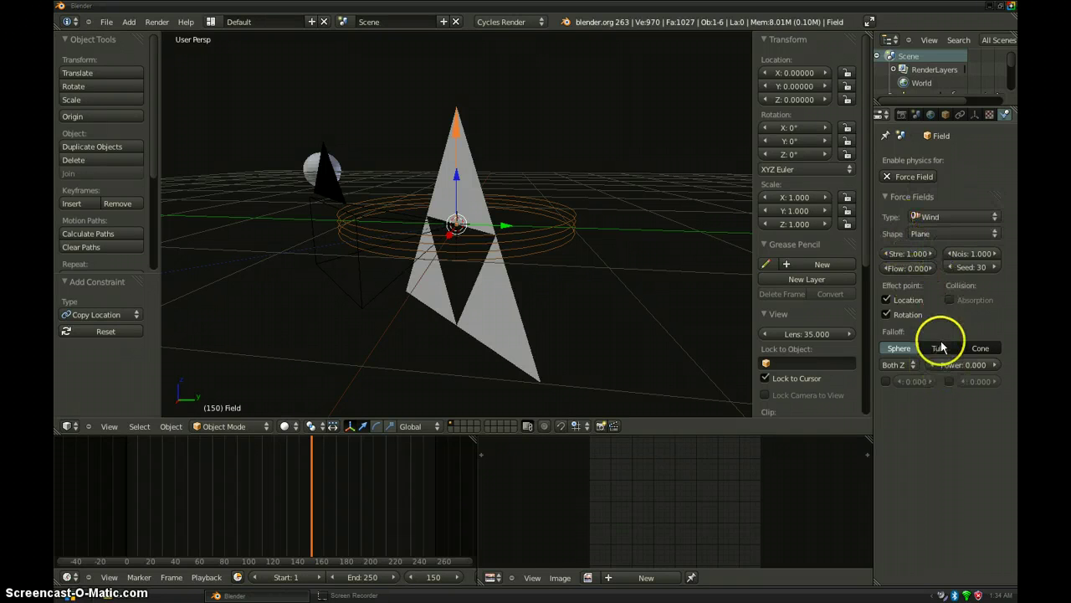
pyautogui.click(910, 255)
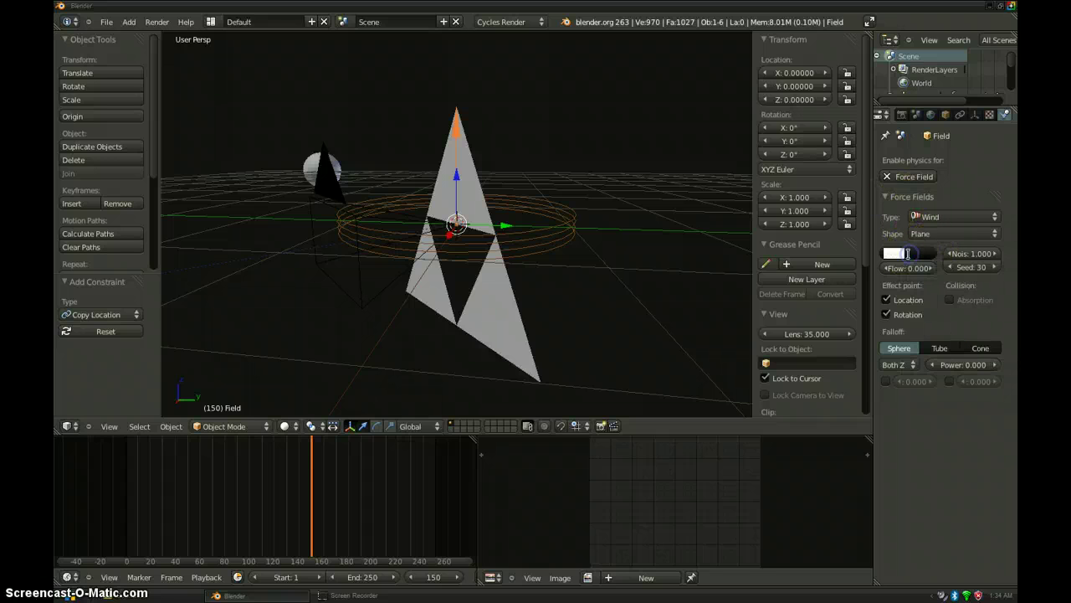
pyautogui.write('.1')
pyautogui.press('Return')
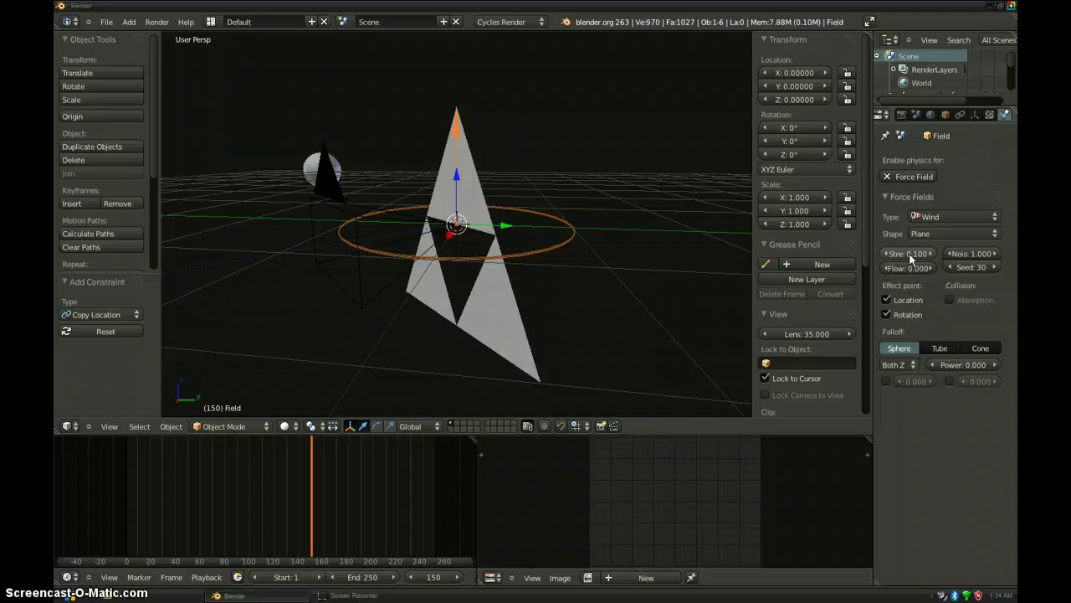
# - Play the animation in the perspective view and examine how the wind moves the triangular plane and camera
pyautogui.moveTo(479, 241); pyautogui.dragTo(404, 241, button='middle')
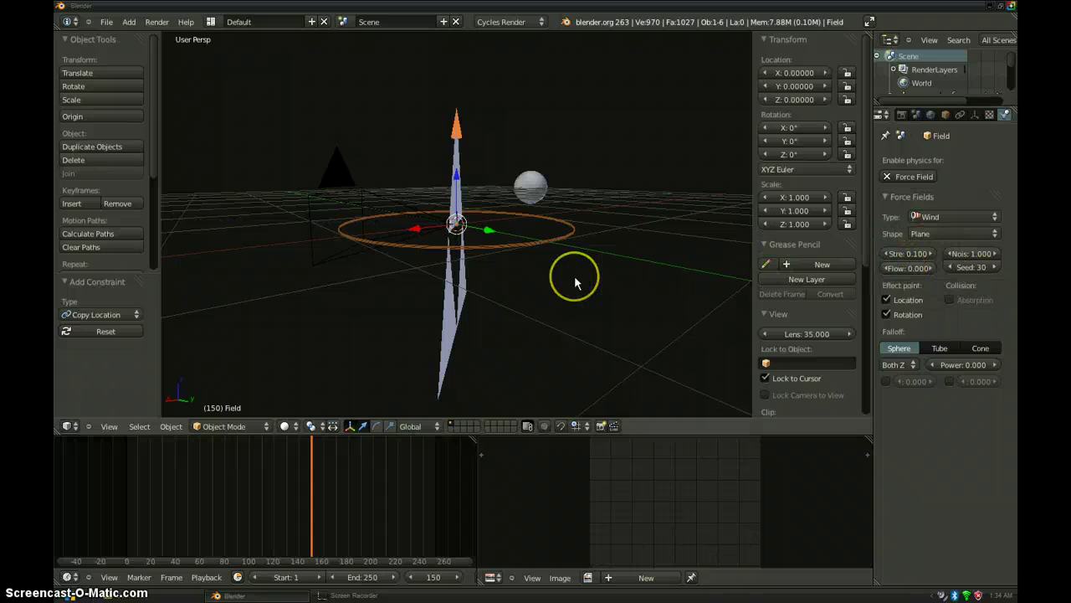
pyautogui.scroll(-2, 574, 280)
pyautogui.moveTo(549, 277); pyautogui.dragTo(613, 307, button='middle')
pyautogui.hotkey('alt', 'a')
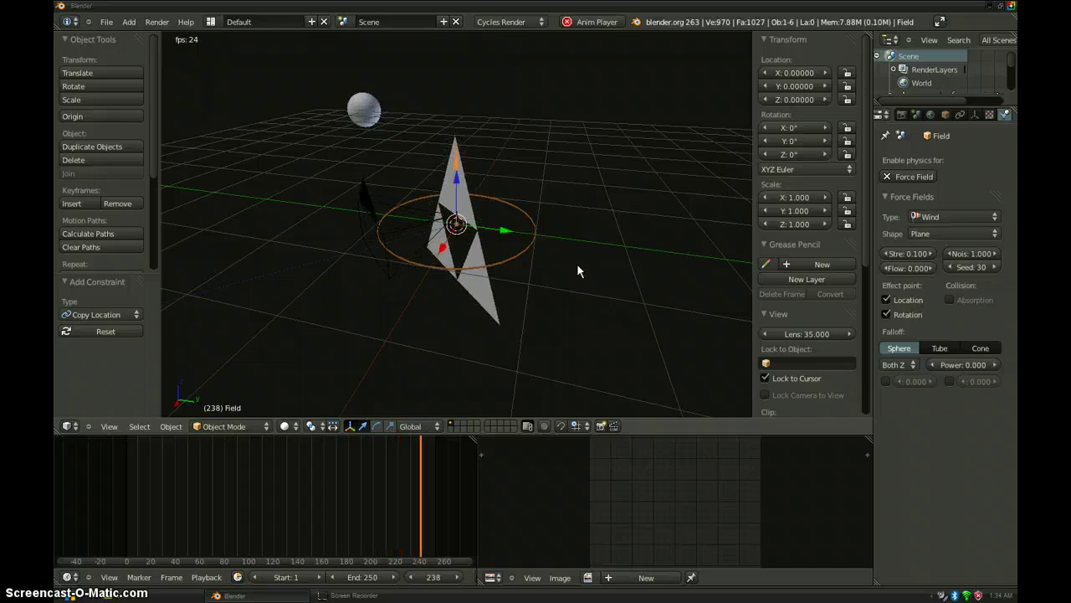
pyautogui.click(407, 200)
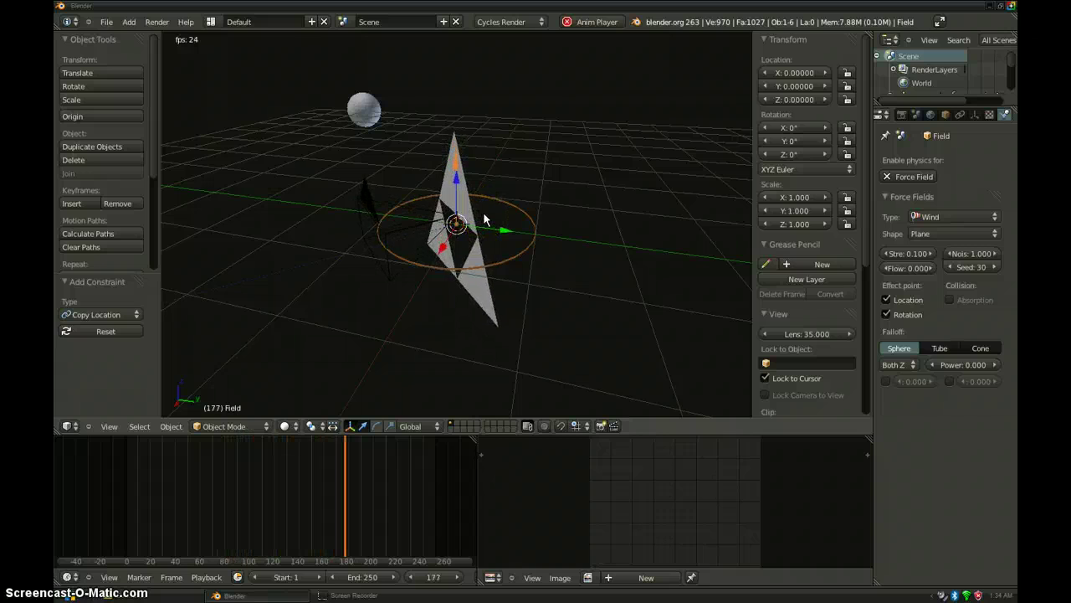
# - Switch to the camera view during playback and examine the handheld shake as the camera turns between the spheres
pyautogui.press('KP_0')
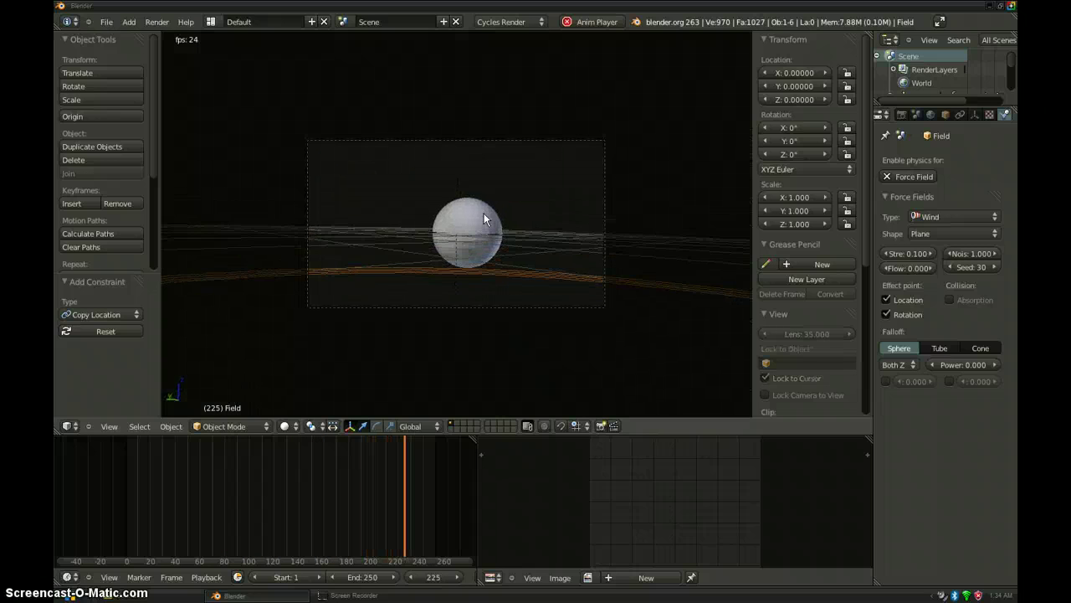
pyautogui.click(516, 238)
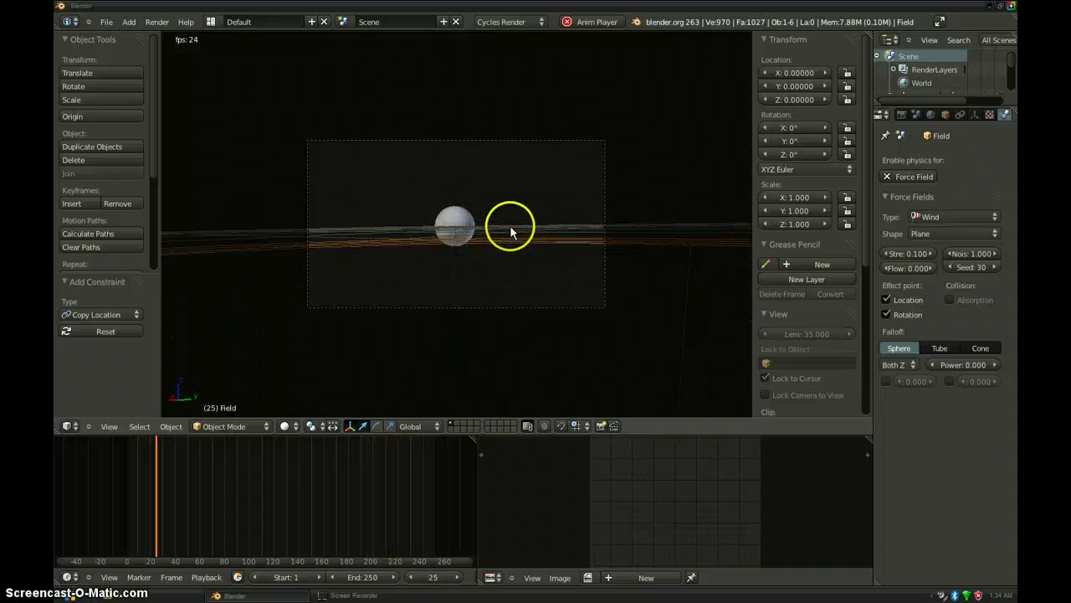
pyautogui.click(478, 232)
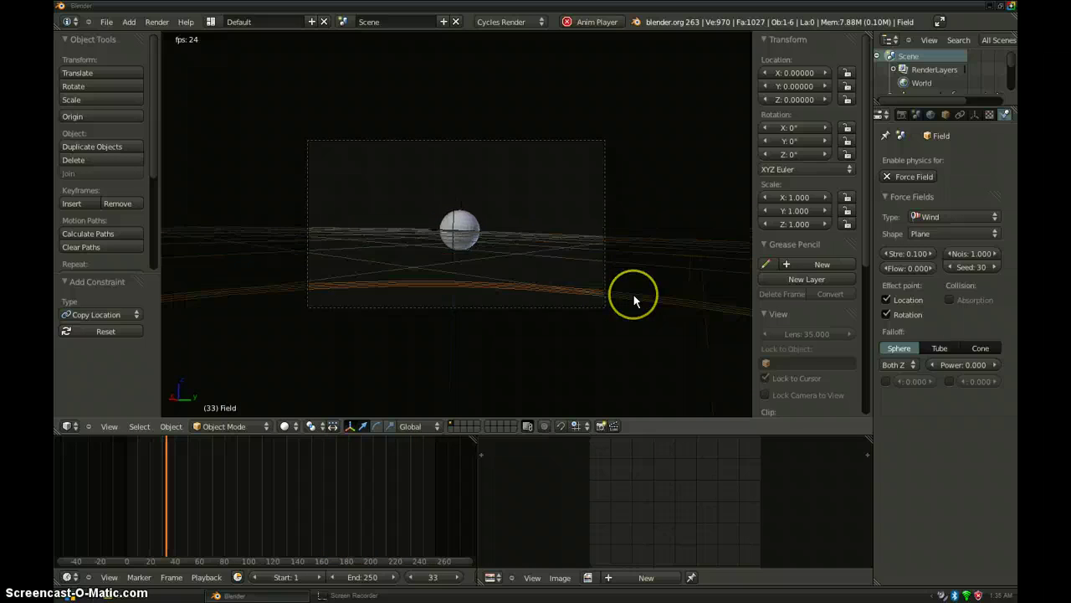
pyautogui.hotkey('alt', 'p')
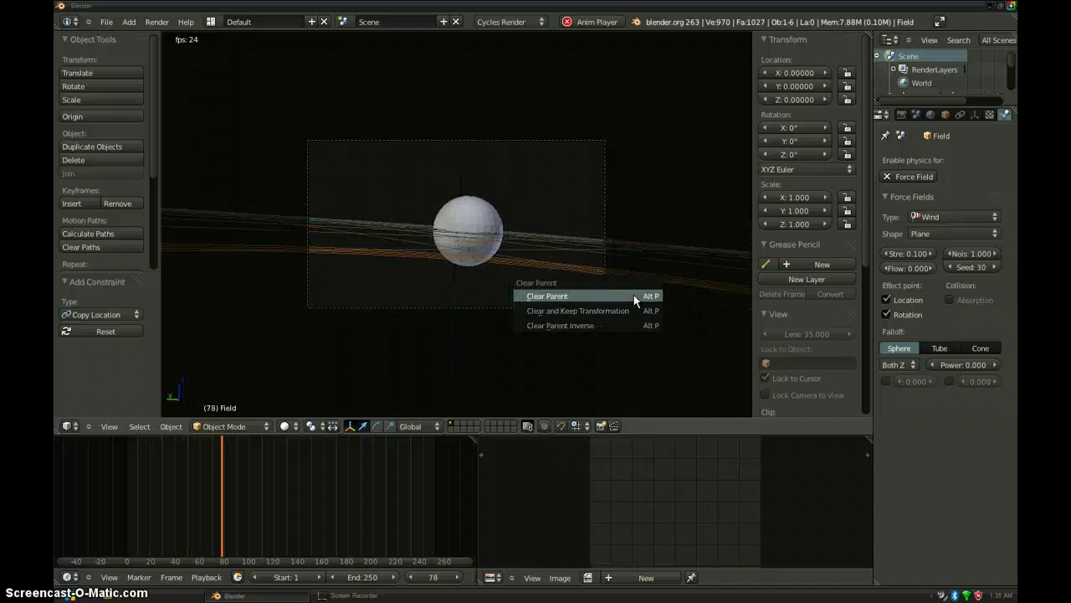